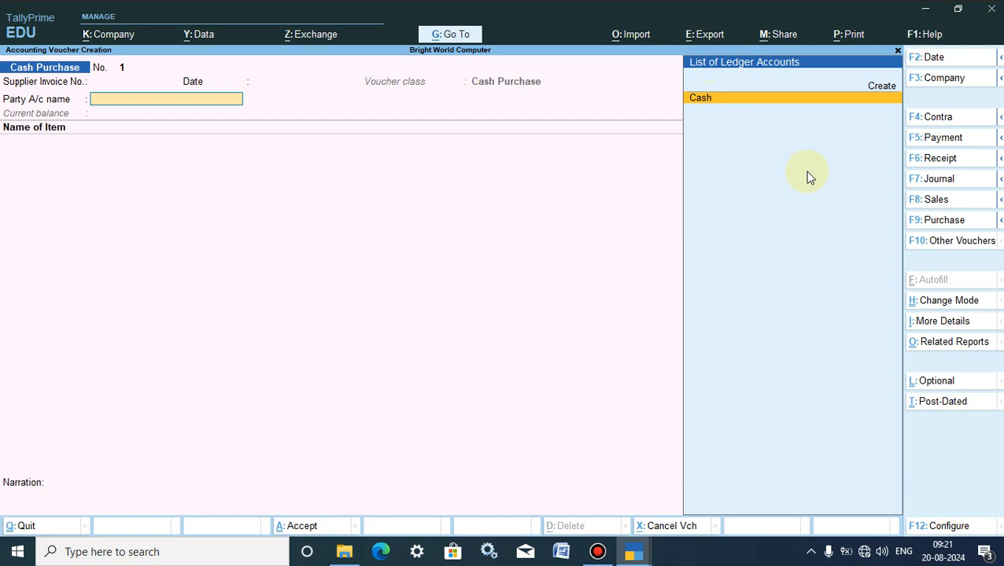
Step: Switch the voucher entry to the standard Purchase type and view its available party accounts
{"action": "left_click", "coordinate": [934, 222]}
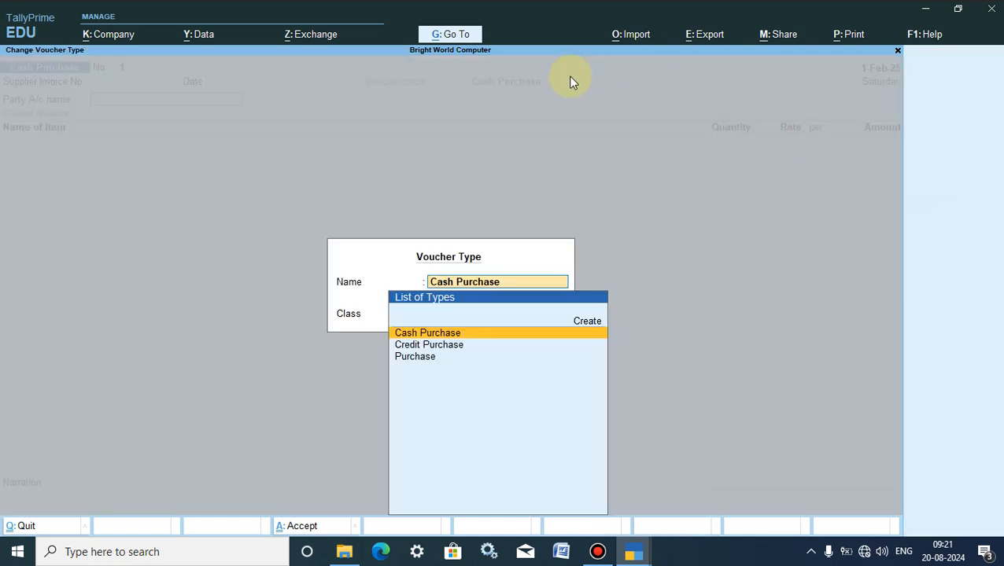
{"action": "left_click", "coordinate": [429, 358]}
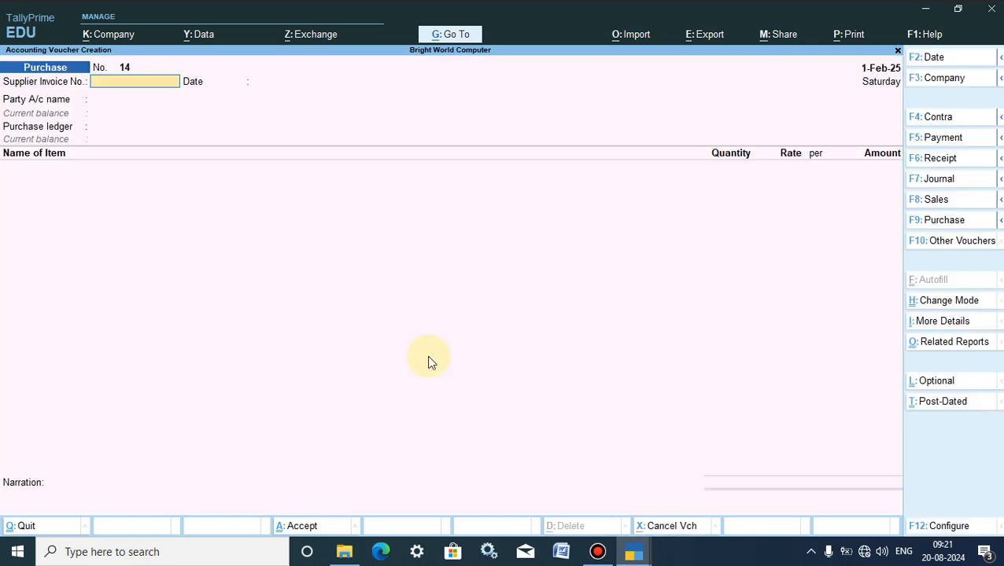
{"action": "left_click", "coordinate": [101, 106]}
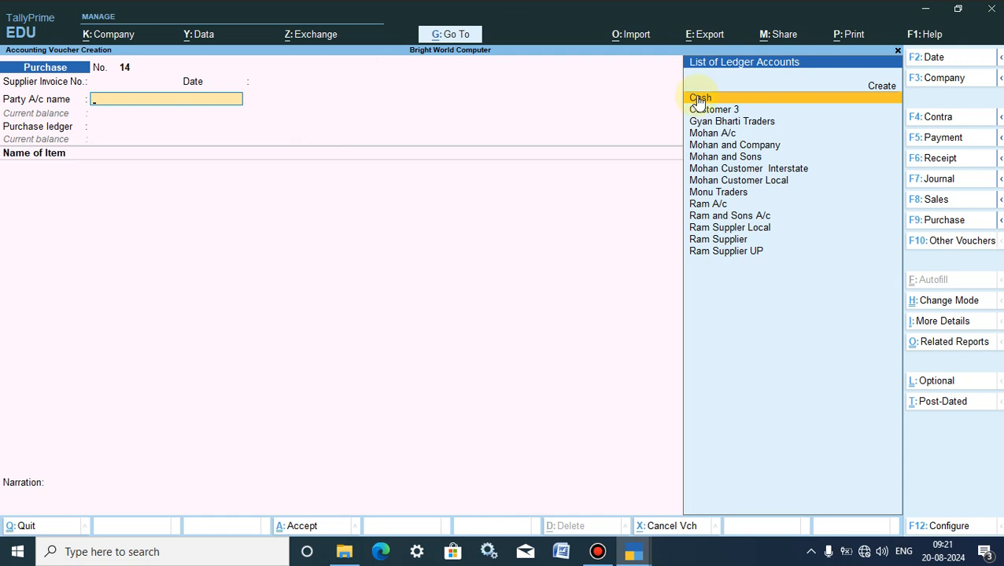
Step: Change the voucher to the Cash Purchase type with the Cash Purchase class and view its available party accounts
{"action": "left_click", "coordinate": [936, 220]}
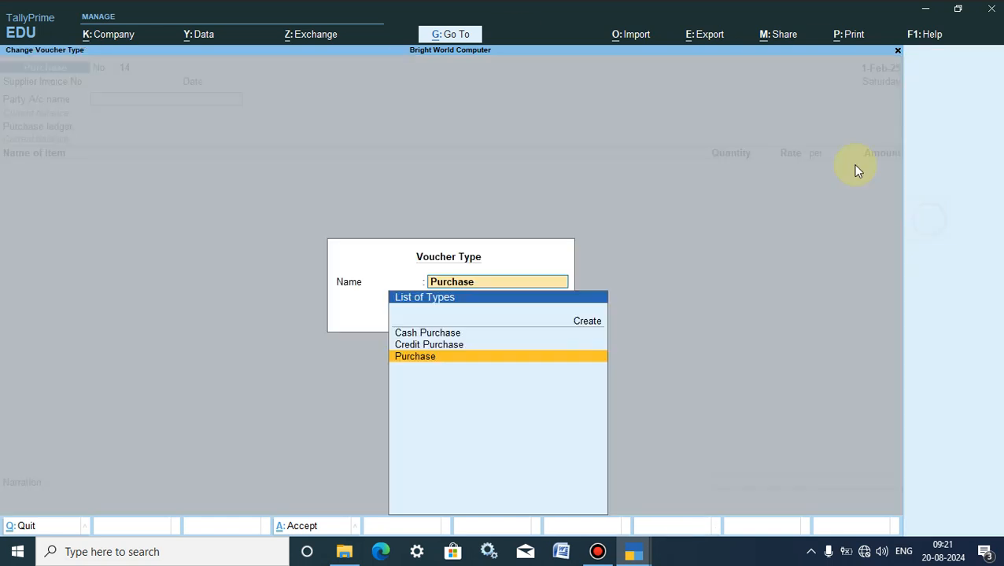
{"action": "left_click", "coordinate": [452, 334]}
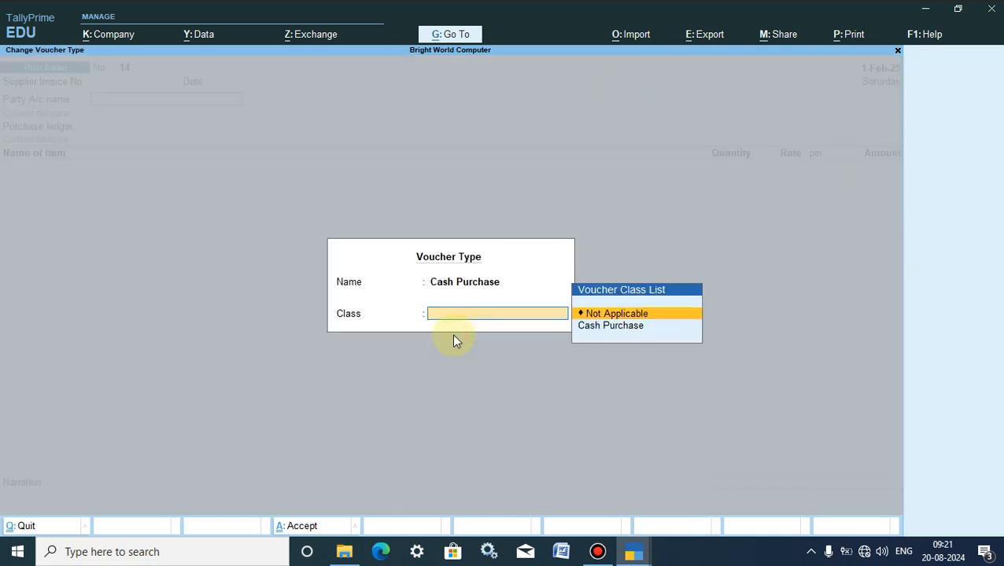
{"action": "left_click", "coordinate": [604, 327]}
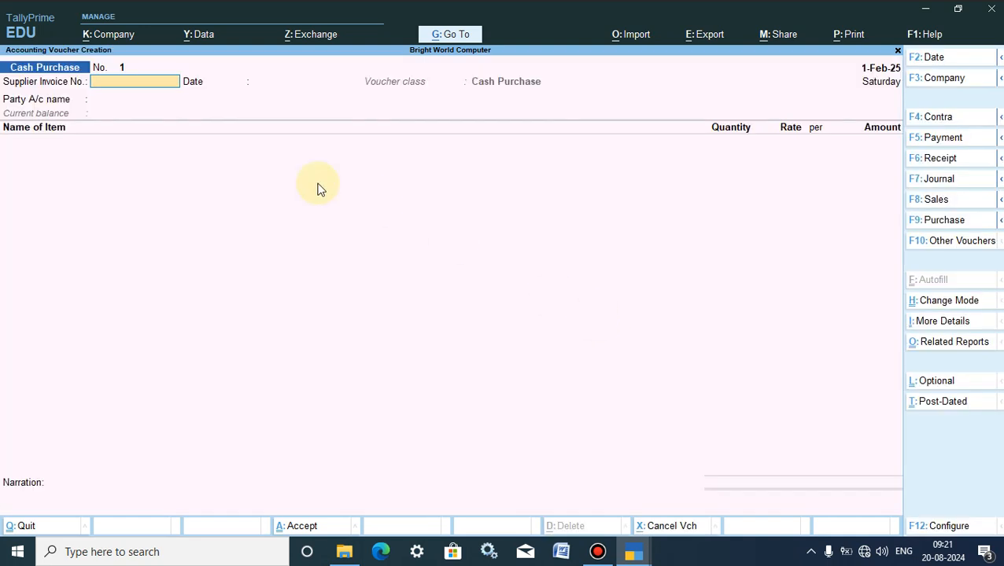
{"action": "left_click", "coordinate": [101, 99]}
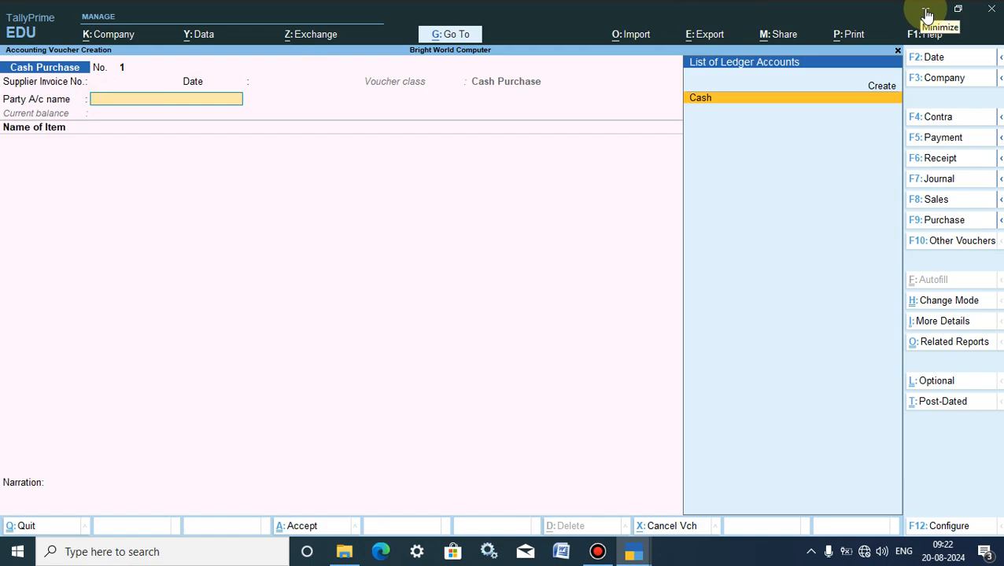
{"action": "left_click", "coordinate": [927, 15]}
{"action": "right_click", "coordinate": [542, 127]}
{"action": "left_click", "coordinate": [581, 175]}
{"action": "right_click", "coordinate": [486, 170]}
{"action": "left_click", "coordinate": [521, 215]}
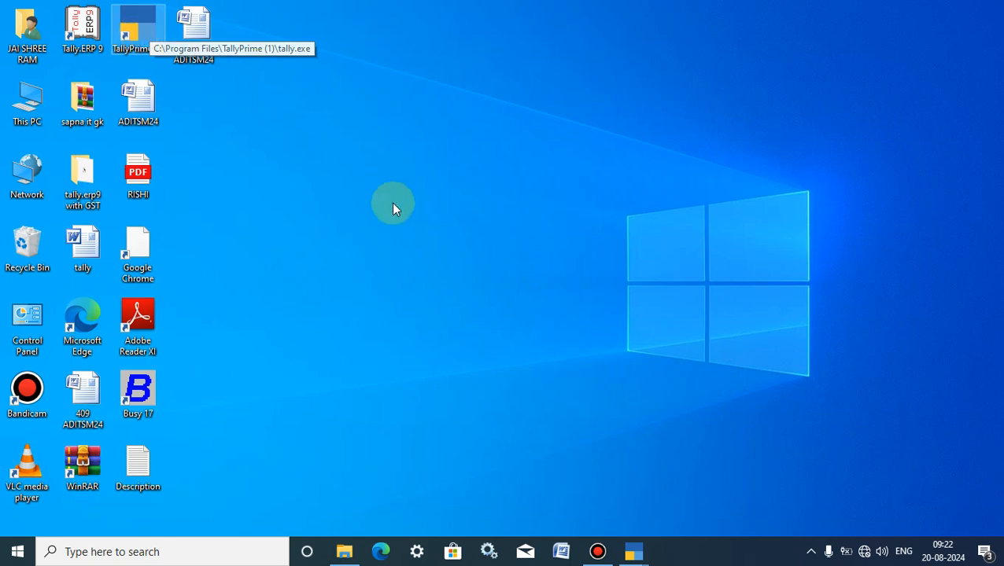
Step: Switch to the TallyPrime window with Bright World Computer Institute 1 and leave the Credit Sales voucher for the Gateway of Tally
{"action": "left_click", "coordinate": [634, 551]}
{"action": "left_click", "coordinate": [533, 513]}
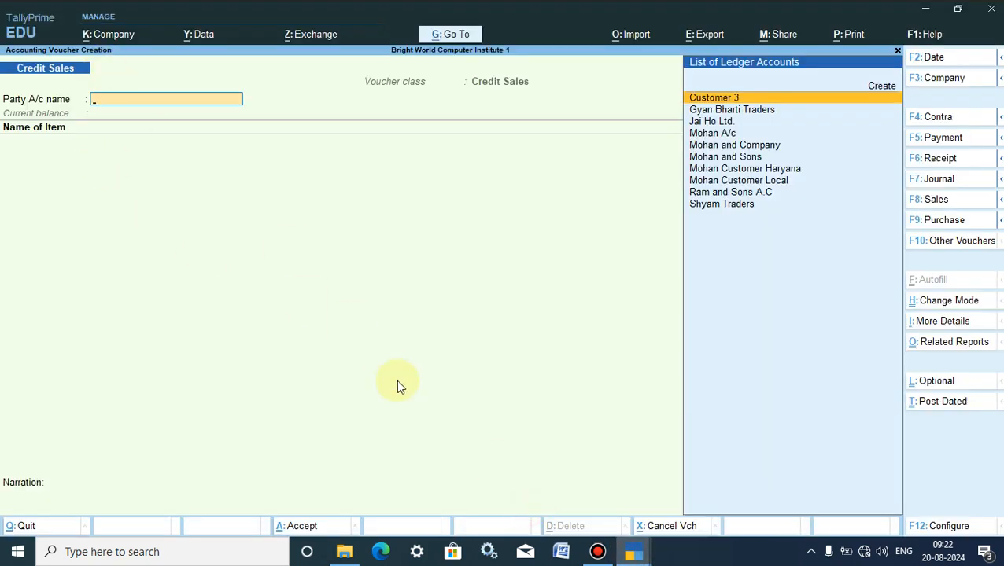
{"action": "key", "text": "Escape"}
{"action": "key", "text": "Escape"}
{"action": "key", "text": "Escape"}
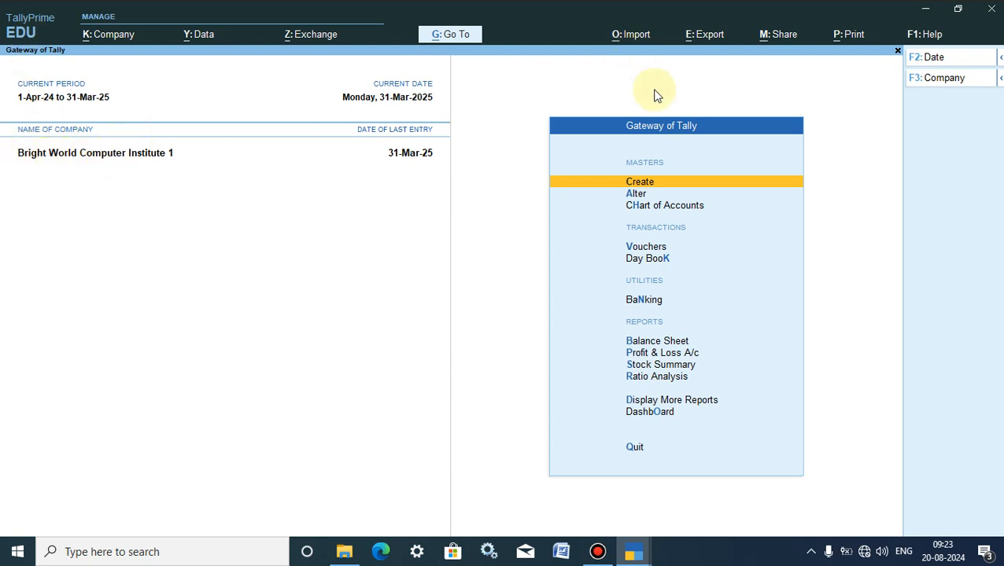
{"action": "left_click", "coordinate": [643, 185]}
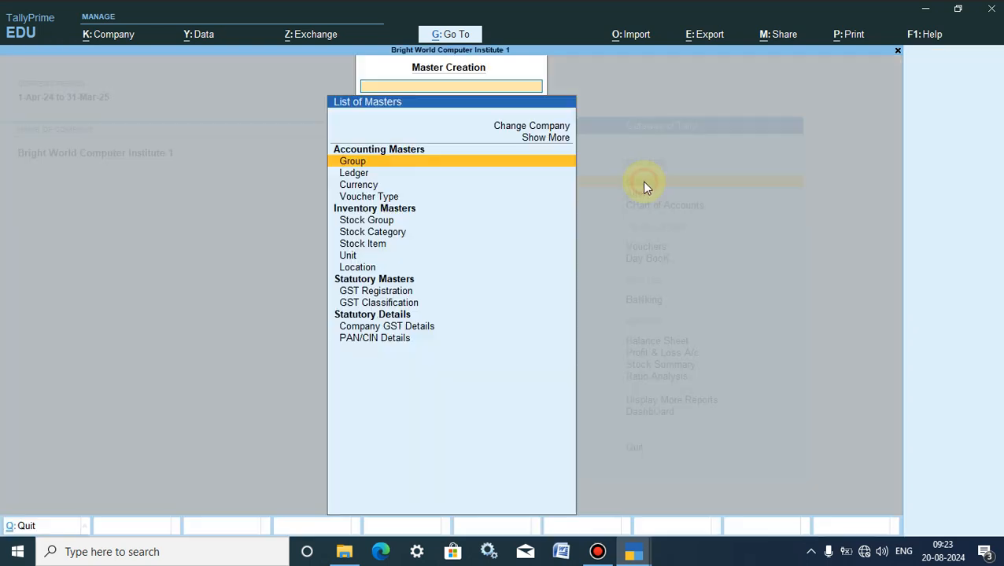
{"action": "left_click", "coordinate": [349, 175]}
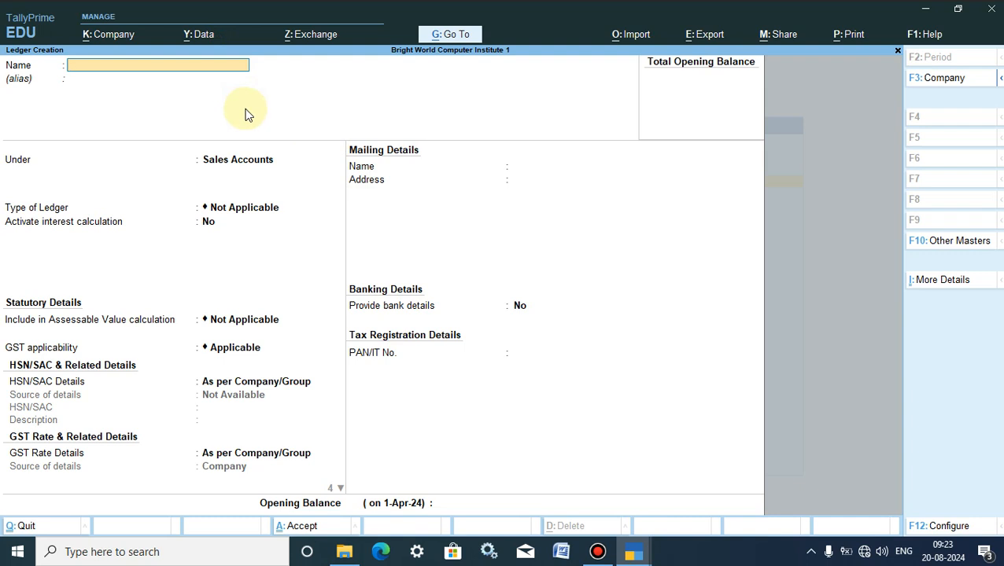
{"action": "key", "text": "Escape"}
{"action": "key", "text": "y"}
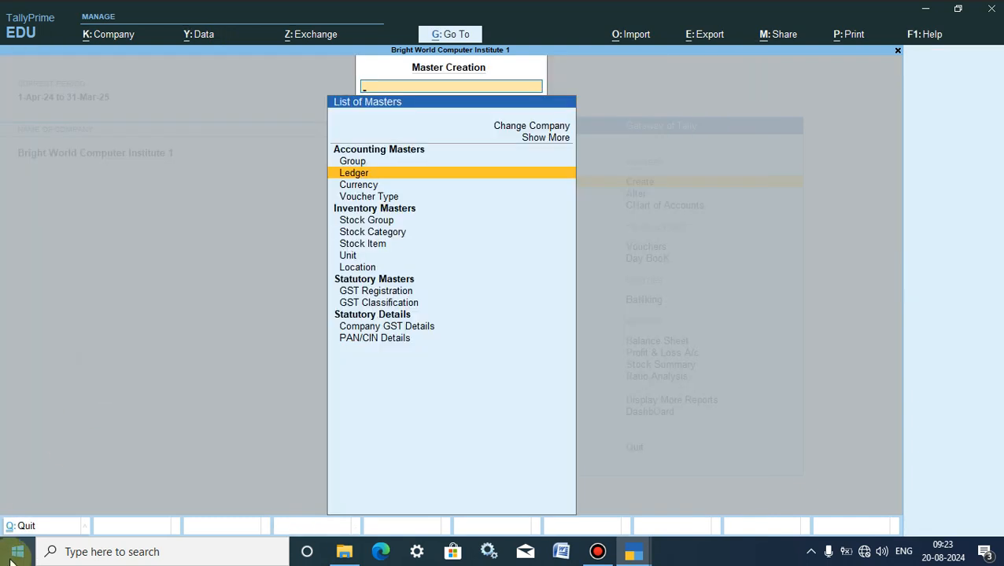
{"action": "left_click", "coordinate": [22, 528]}
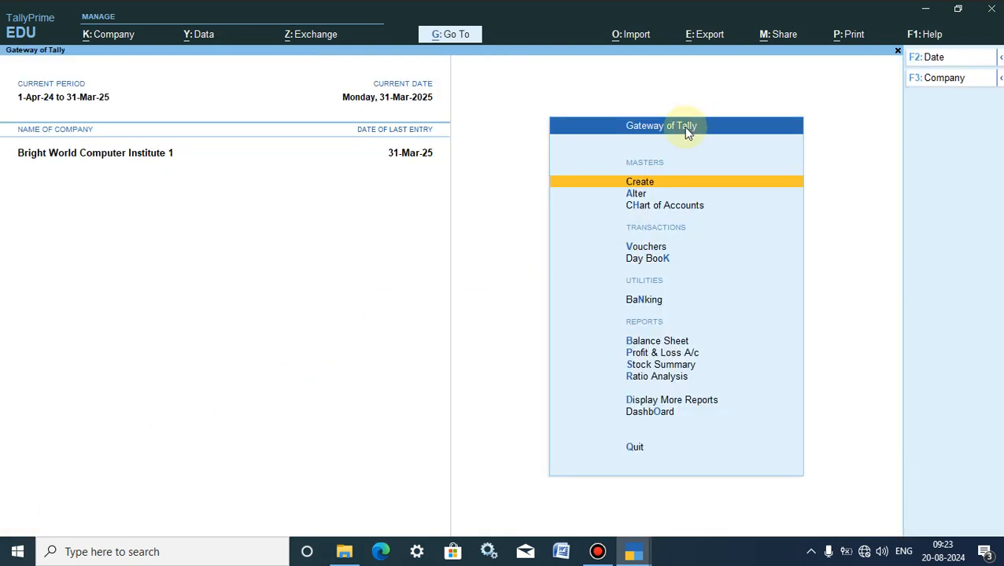
Step: Check the existing ledgers available for alteration by filtering on "Cas", and return to the Gateway of Tally
{"action": "left_click", "coordinate": [636, 194]}
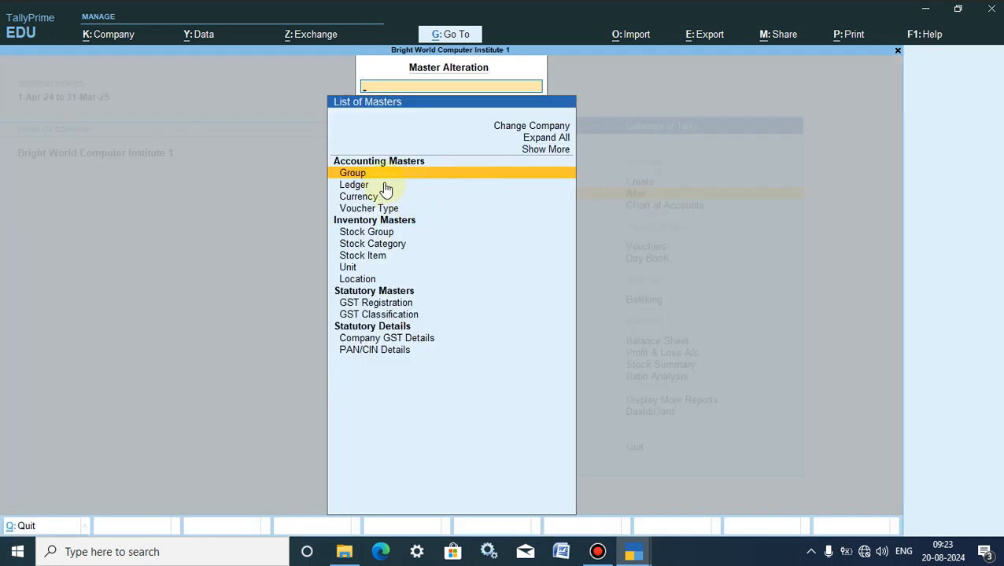
{"action": "left_click", "coordinate": [356, 185]}
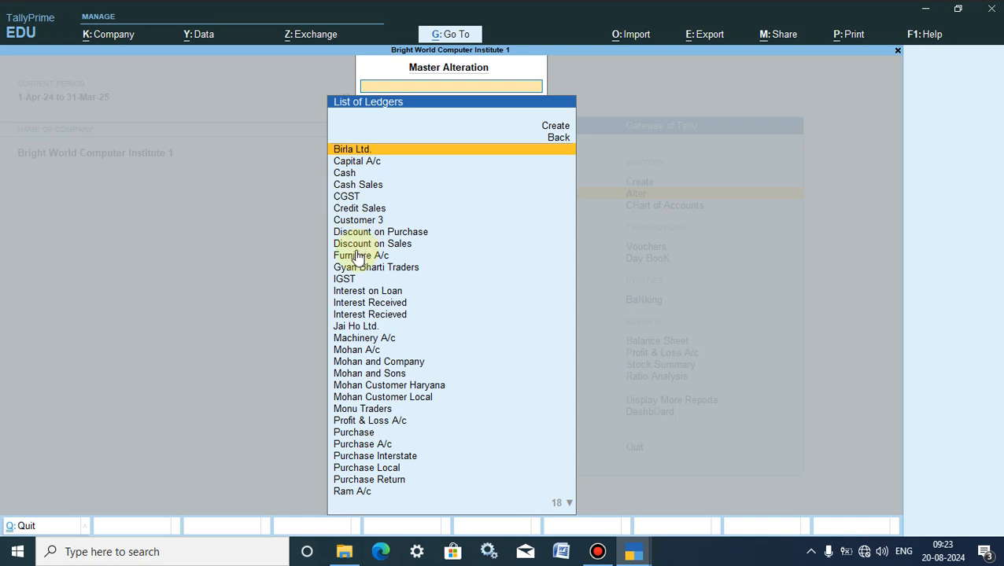
{"action": "type", "text": "Cas"}
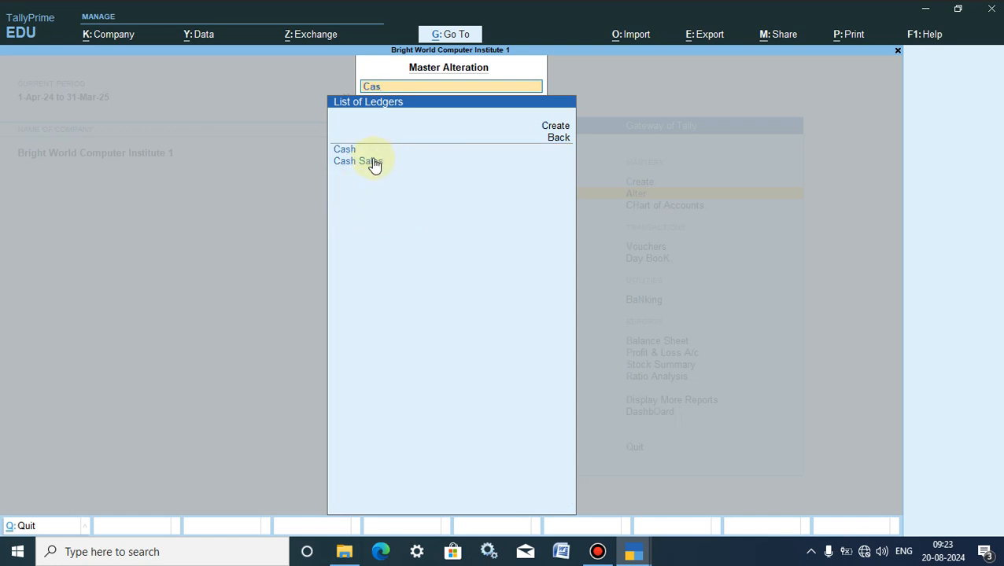
{"action": "key", "text": "BackSpace"}
{"action": "key", "text": "BackSpace"}
{"action": "key", "text": "BackSpace"}
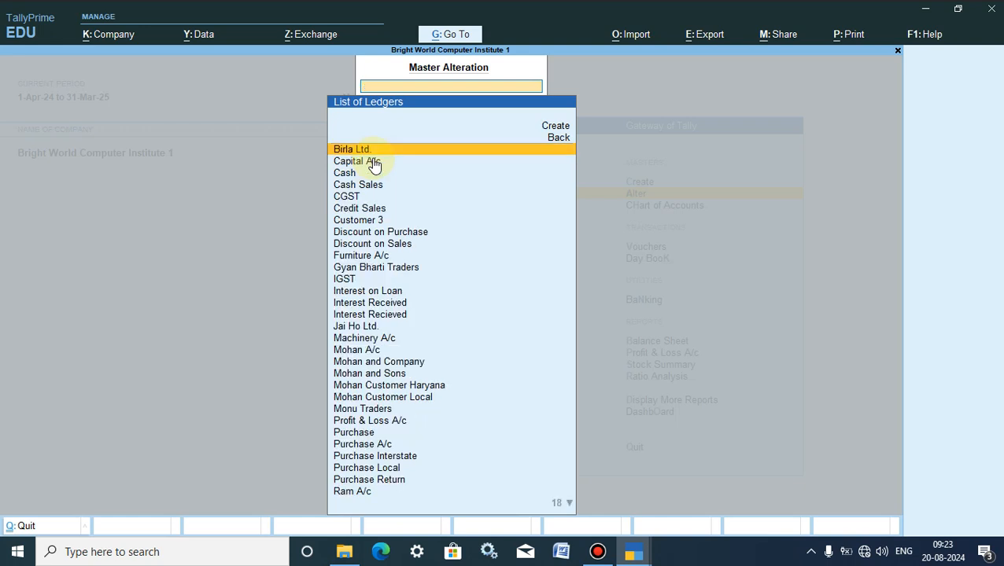
{"action": "key", "text": "Escape"}
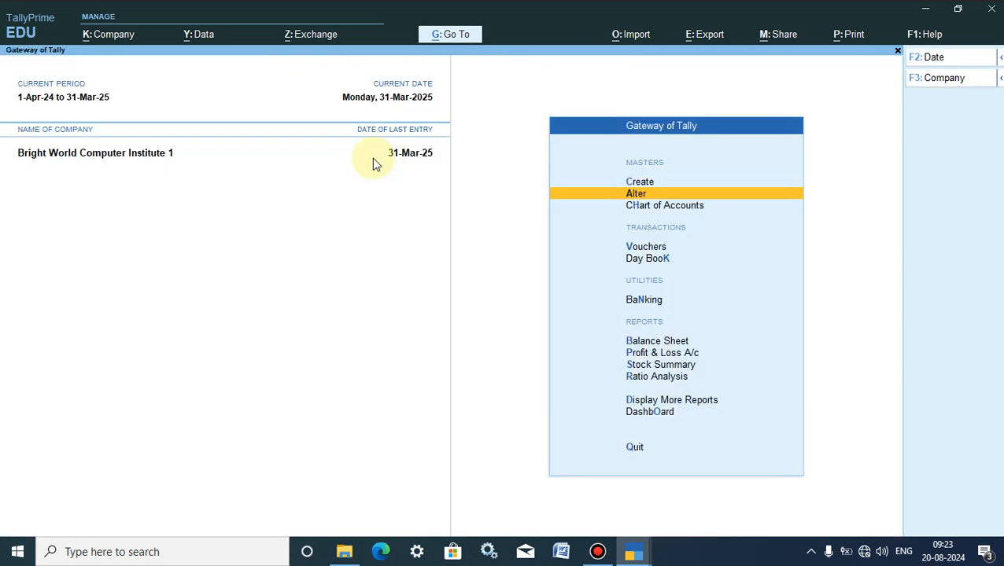
Step: Start a new ledger master and name it Cash Purchase
{"action": "left_click", "coordinate": [638, 182]}
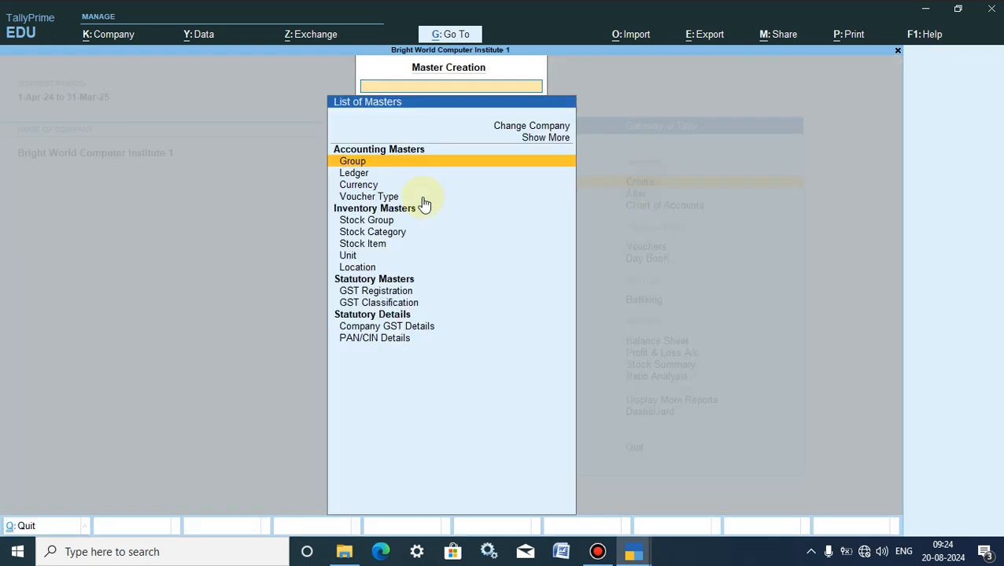
{"action": "left_click", "coordinate": [359, 178]}
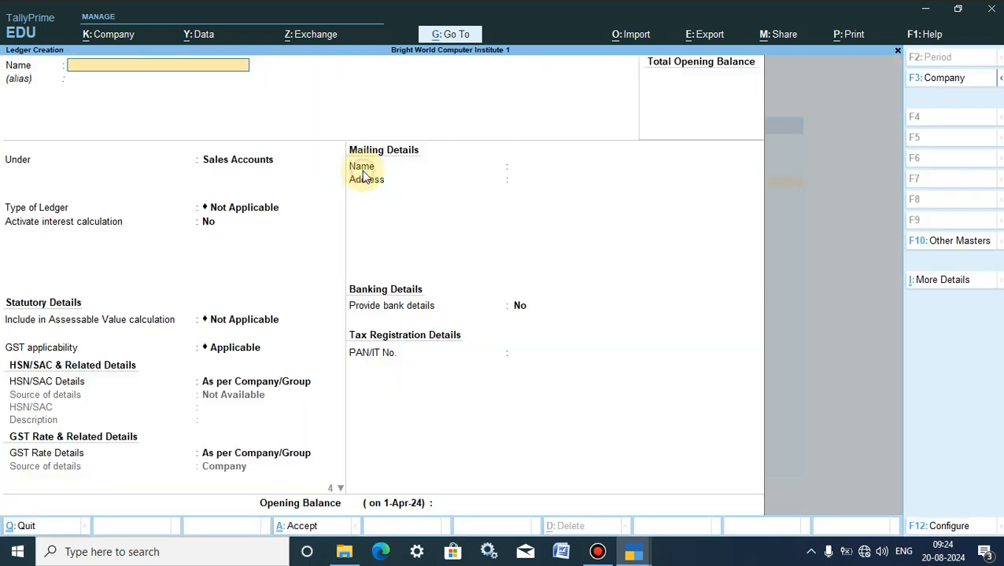
{"action": "left_click", "coordinate": [360, 176]}
{"action": "type", "text": "Casg"}
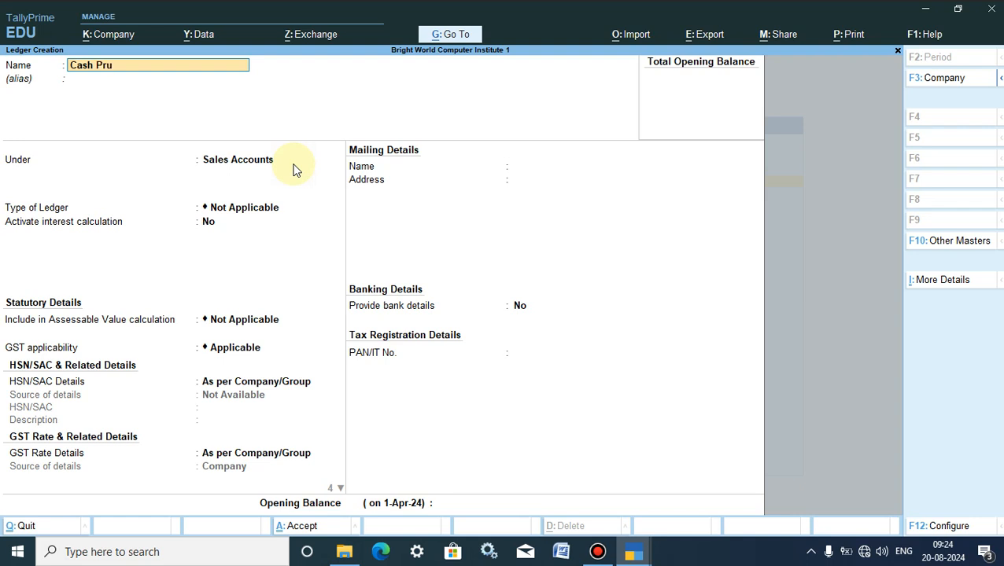
{"action": "type", "text": "h Purchase"}
{"action": "key", "text": "Return"}
Step: Place the new ledger under Purchase Accounts, save it, and return to the Gateway of Tally
{"action": "left_click", "coordinate": [268, 167]}
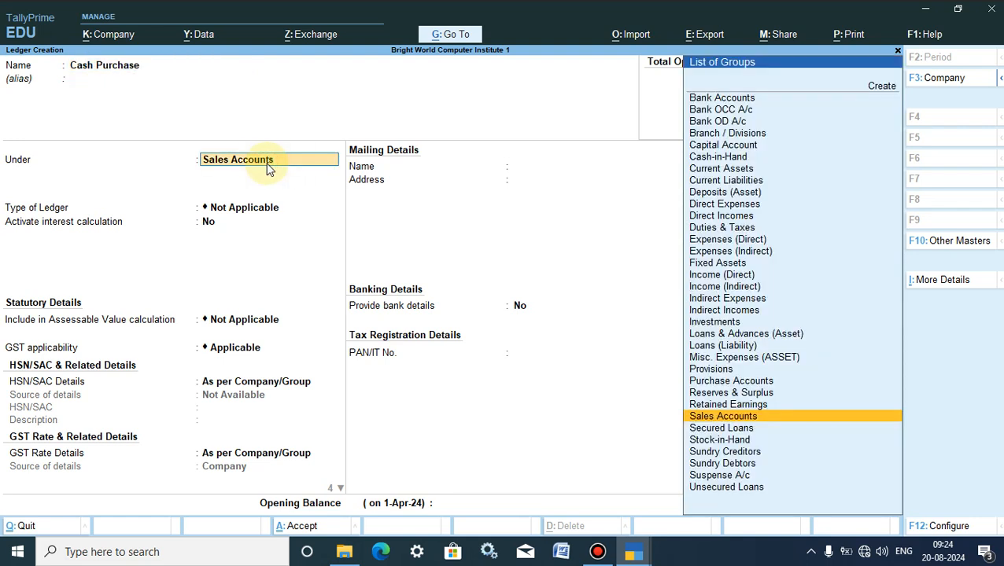
{"action": "type", "text": "Pu"}
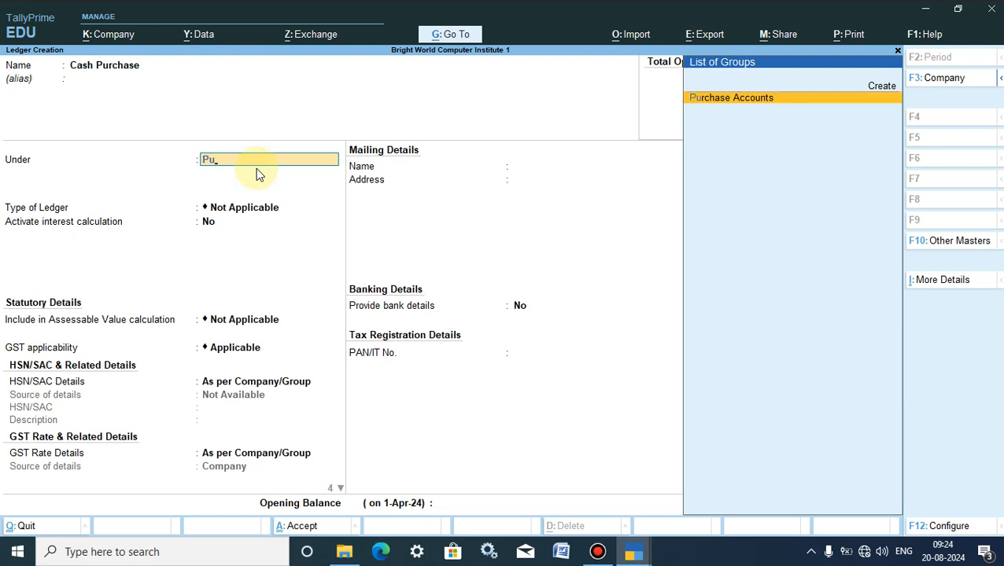
{"action": "key", "text": "Return"}
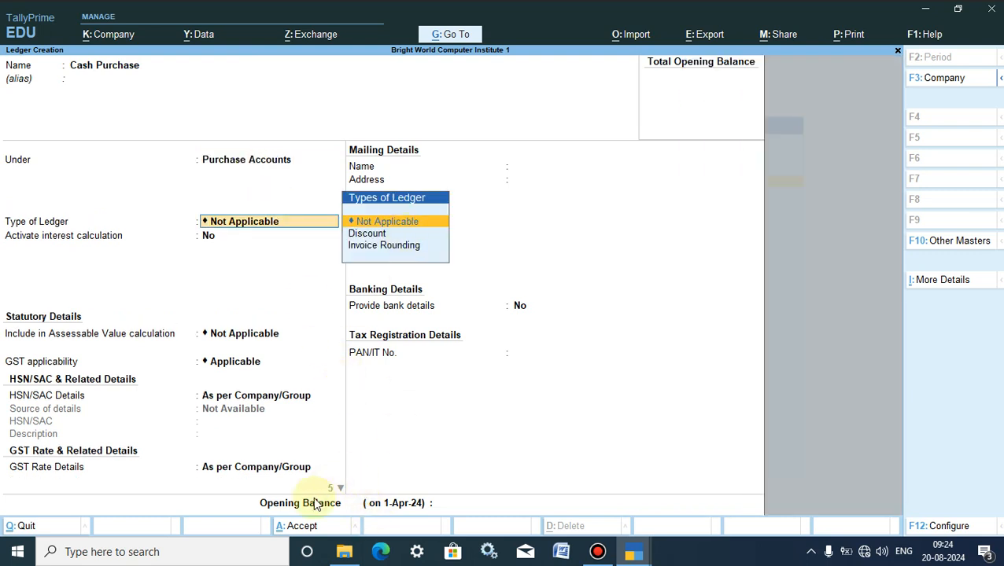
{"action": "left_click", "coordinate": [298, 526]}
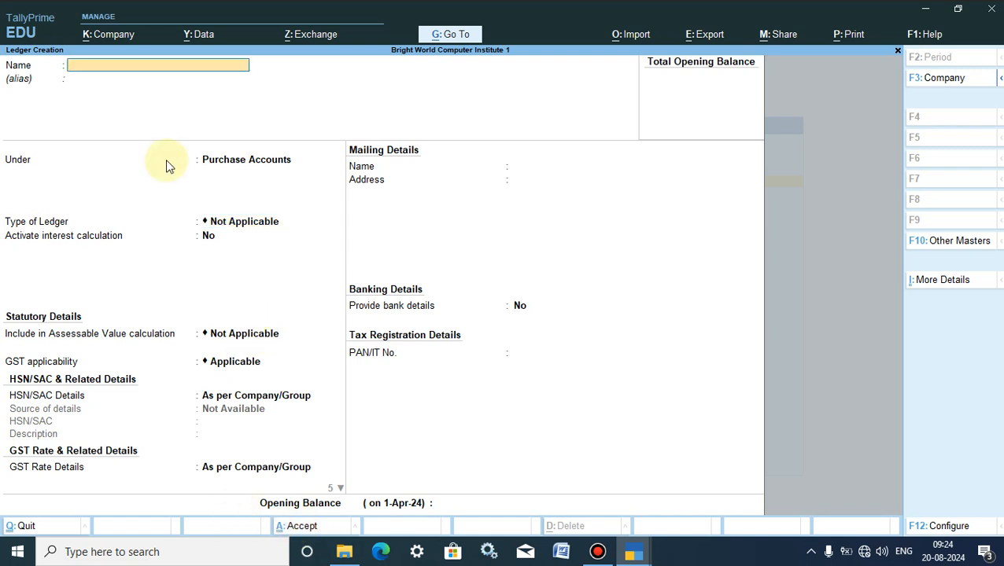
{"action": "key", "text": "Escape"}
{"action": "key", "text": "y"}
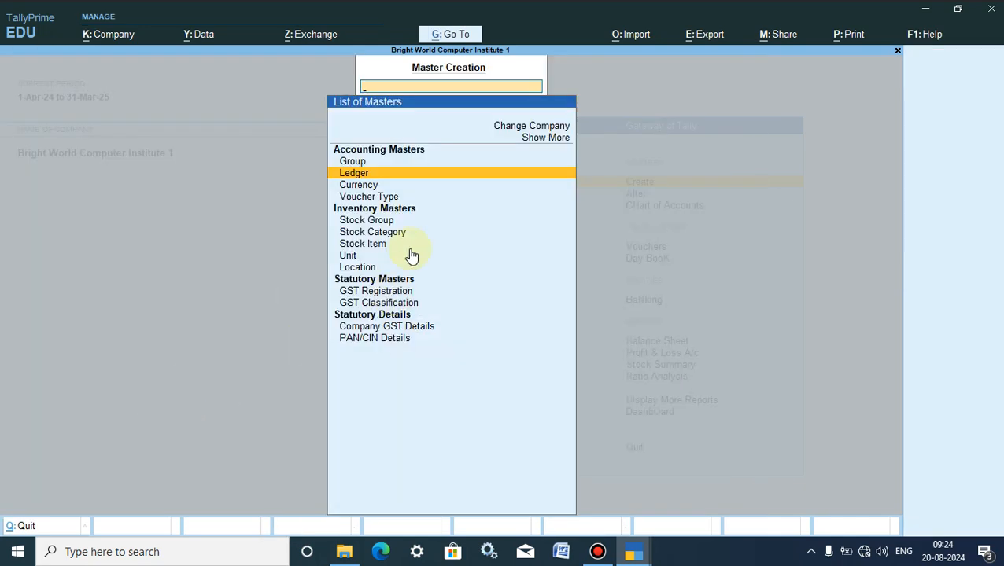
{"action": "key", "text": "Escape"}
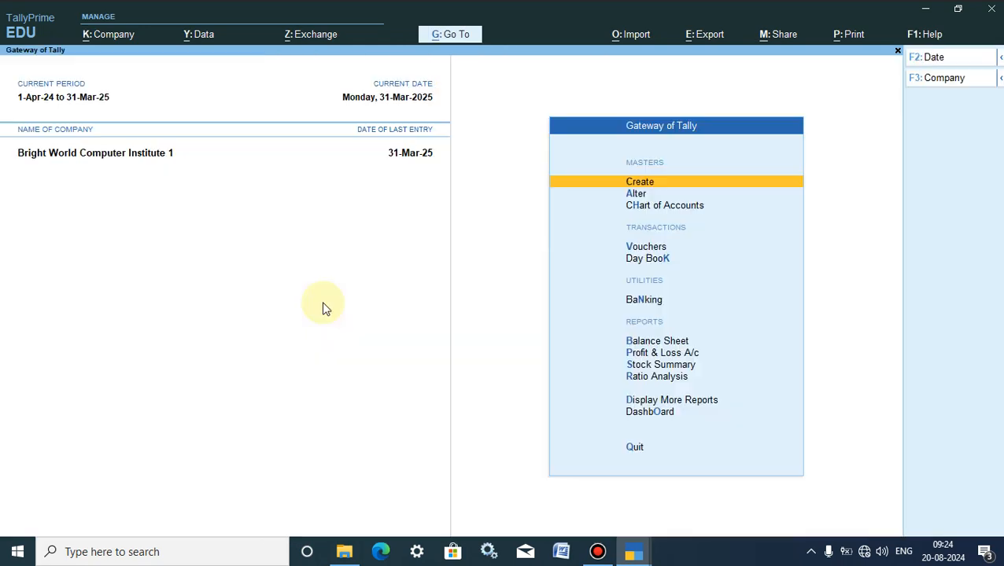
Step: Start a new voucher type named Cash Purchase, without an alias, based on the Purchase voucher
{"action": "left_click", "coordinate": [639, 186]}
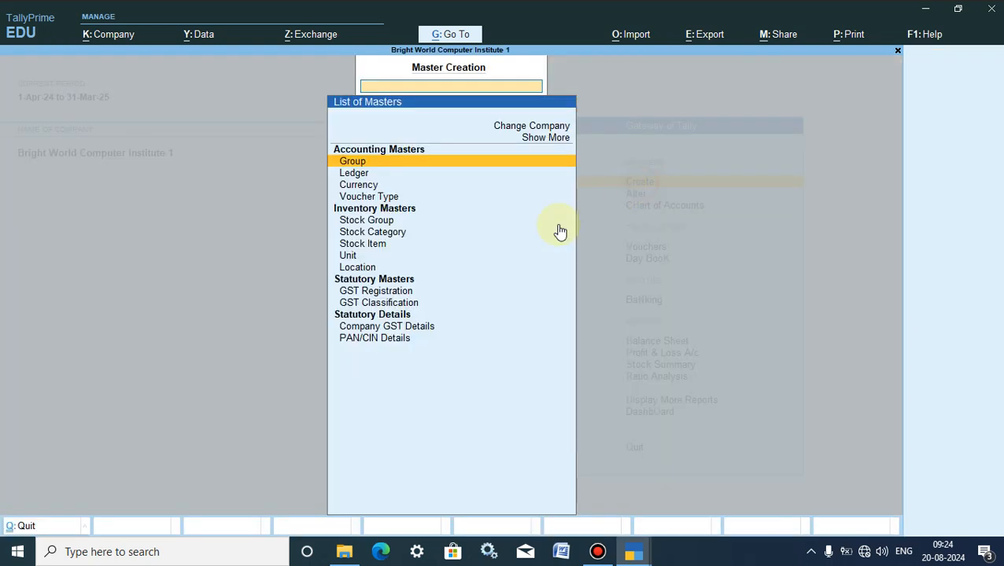
{"action": "left_click", "coordinate": [370, 199]}
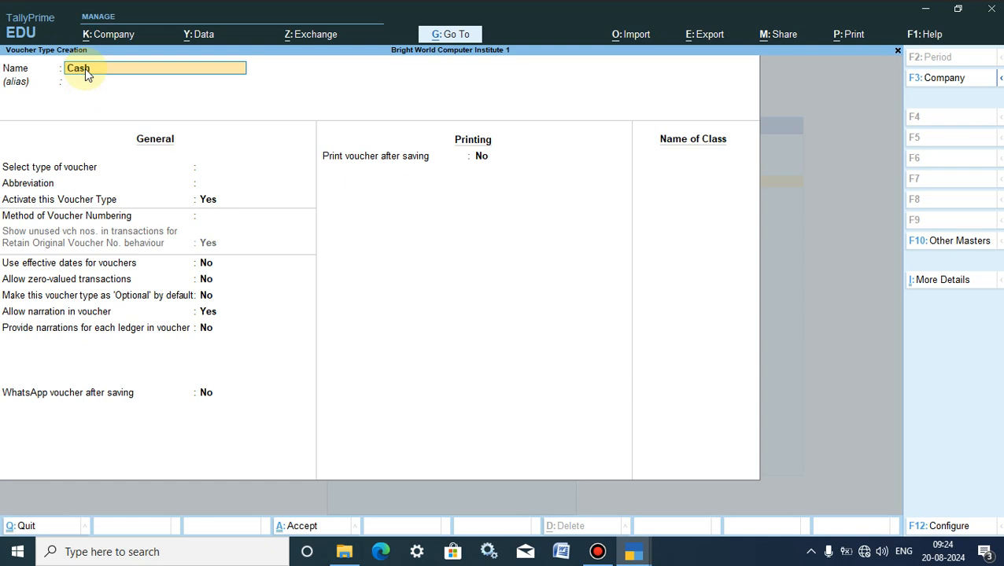
{"action": "type", "text": "Cash Purchase"}
{"action": "key", "text": "Return"}
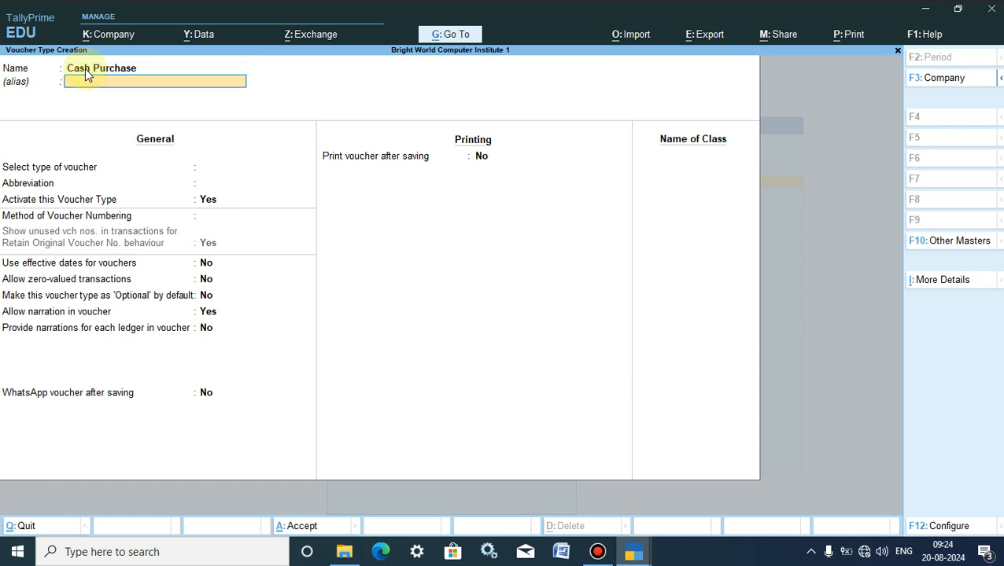
{"action": "key", "text": "Return"}
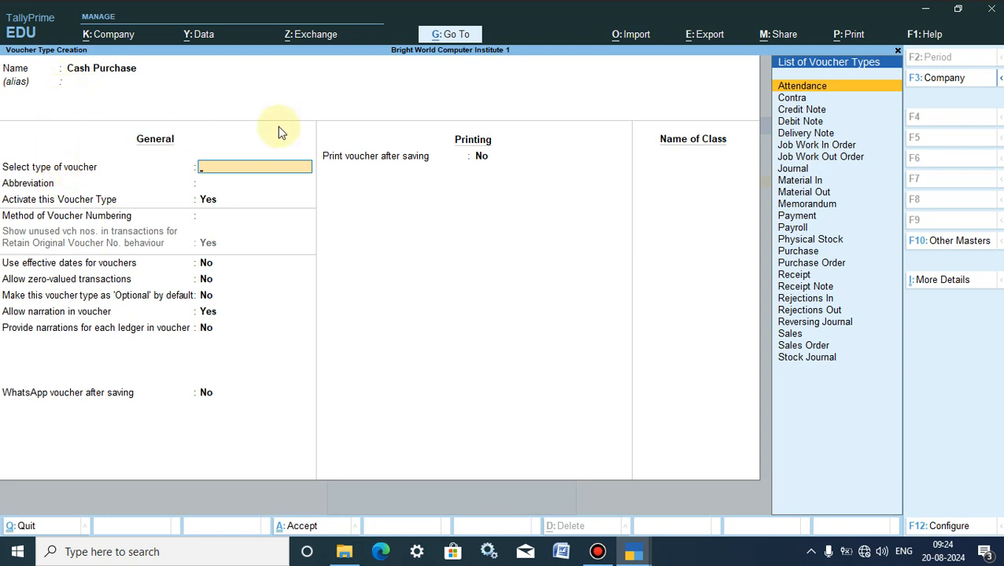
{"action": "type", "text": "Pu"}
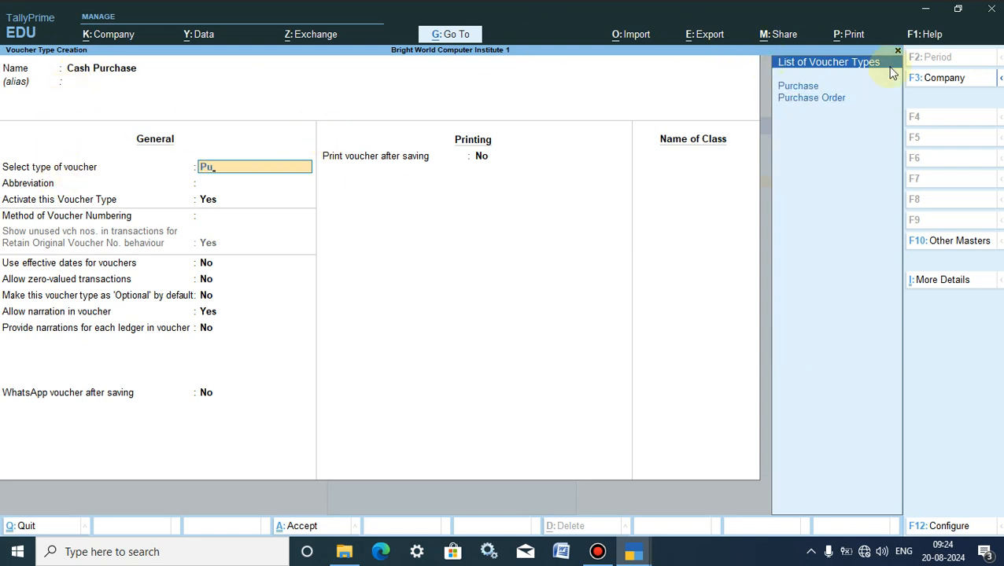
{"action": "left_click", "coordinate": [793, 89]}
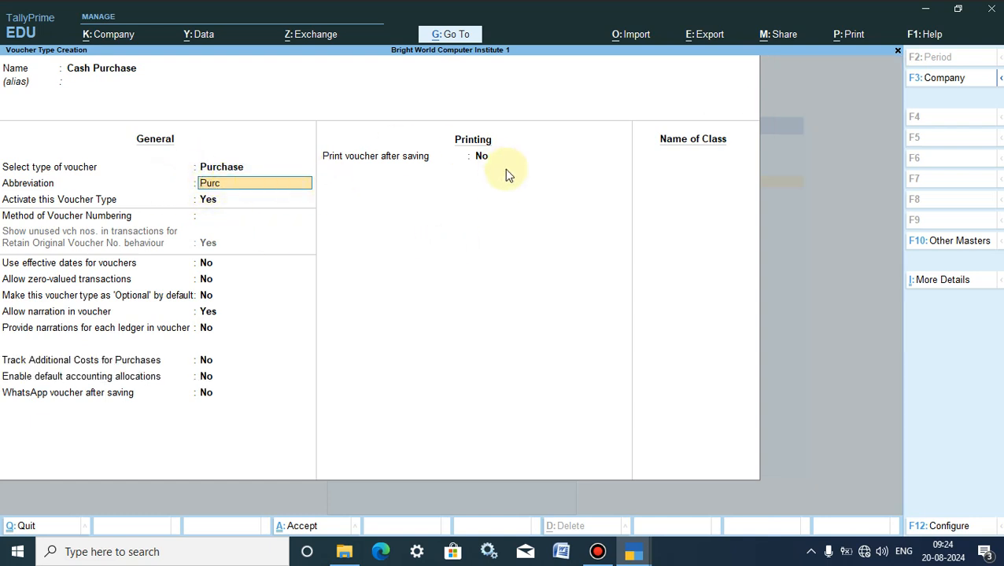
Step: Add a voucher class named Cash Purchase to the new voucher type and open its class details
{"action": "left_click", "coordinate": [690, 159]}
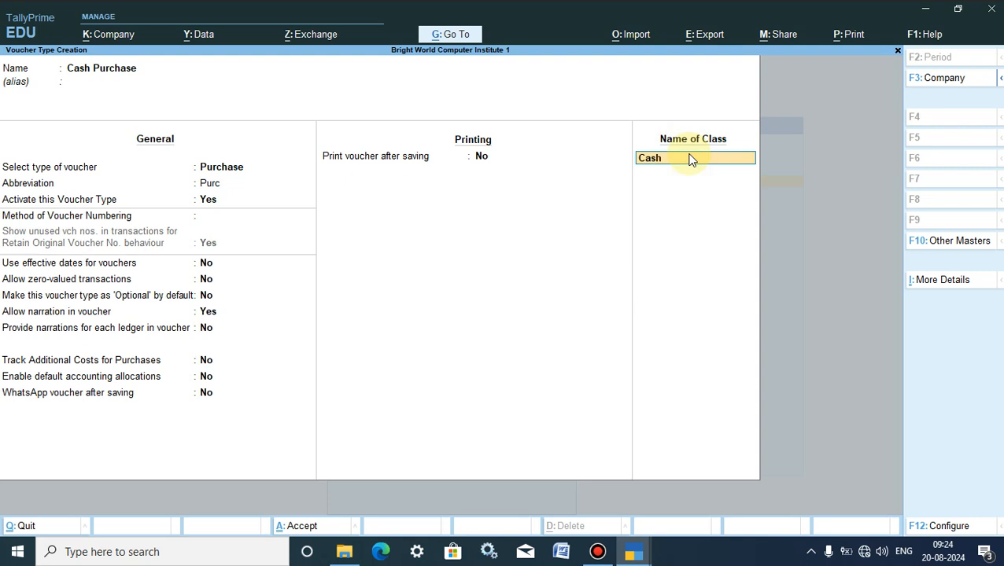
{"action": "type", "text": "Cash Purchas"}
{"action": "key", "text": "BackSpace"}
{"action": "type", "text": "cyase"}
{"action": "key", "text": "BackSpace"}
{"action": "key", "text": "BackSpace"}
{"action": "key", "text": "BackSpace"}
{"action": "key", "text": "BackSpace"}
{"action": "type", "text": "j"}
{"action": "key", "text": "BackSpace"}
{"action": "type", "text": "hase"}
{"action": "key", "text": "Return"}
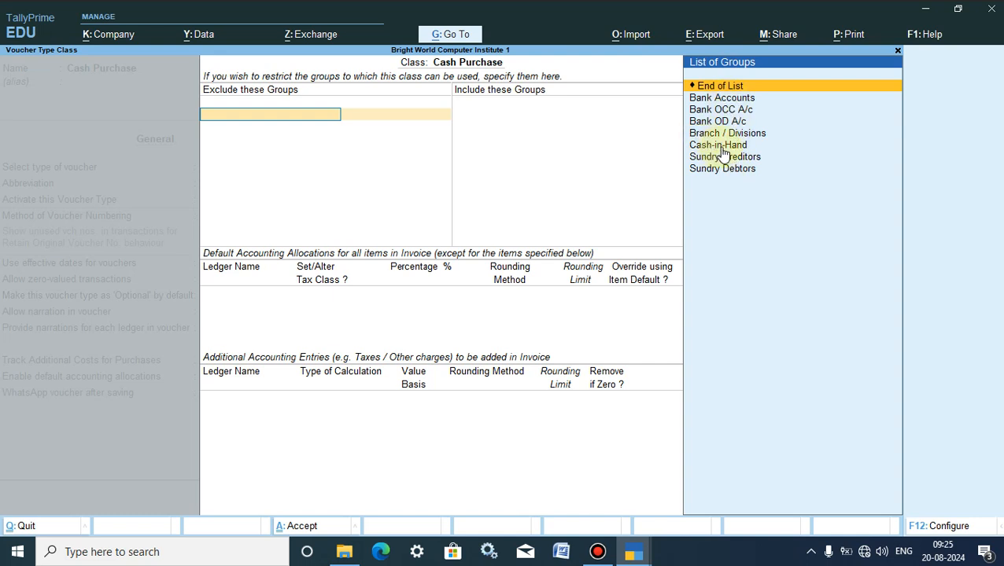
Step: Leave the class's excluded groups empty and include only the Cash-in-Hand group
{"action": "left_click", "coordinate": [720, 88]}
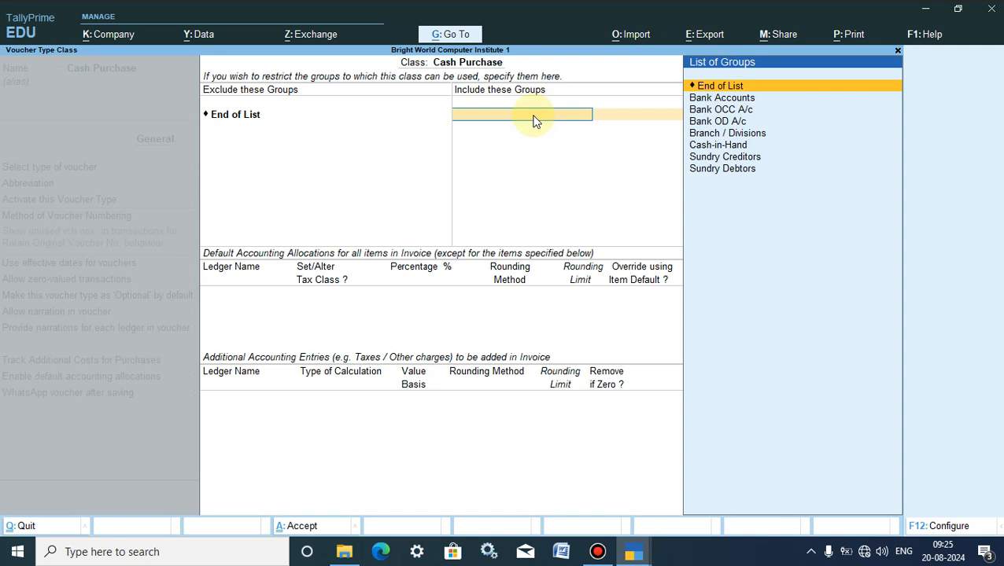
{"action": "left_click", "coordinate": [716, 147]}
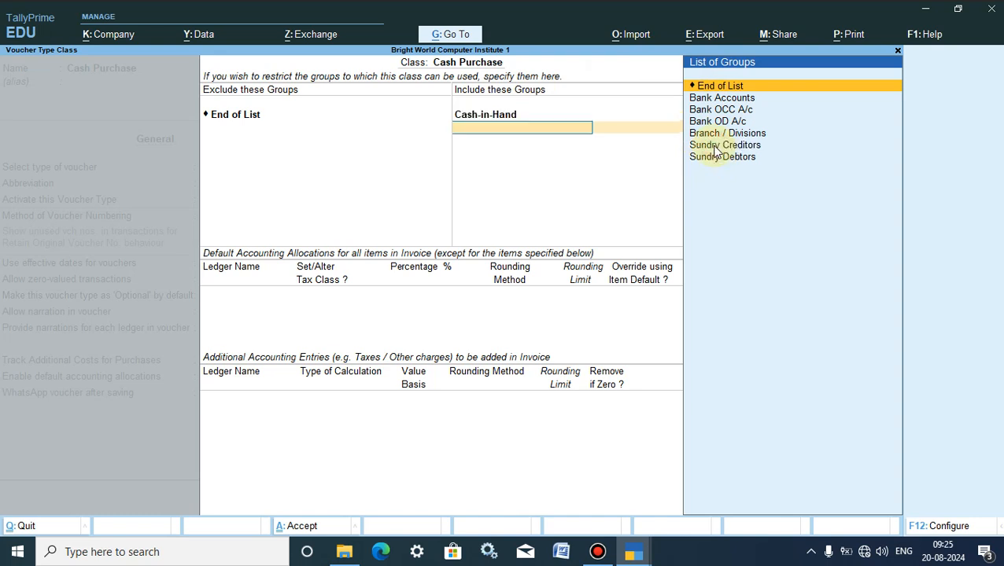
{"action": "left_click", "coordinate": [719, 86]}
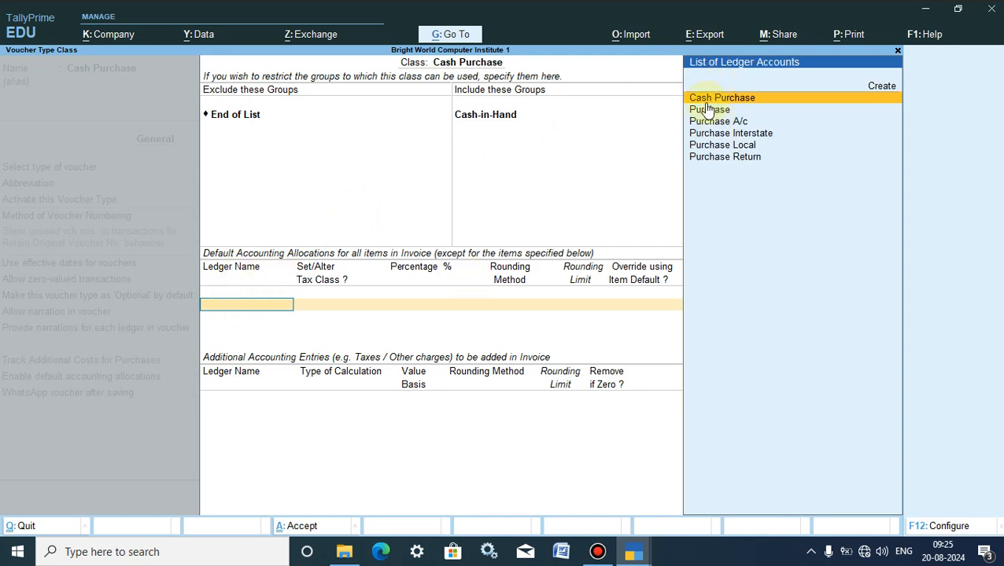
Step: Set the Cash Purchase ledger as the class's default accounting allocation for all items and accept the class
{"action": "left_click", "coordinate": [736, 99]}
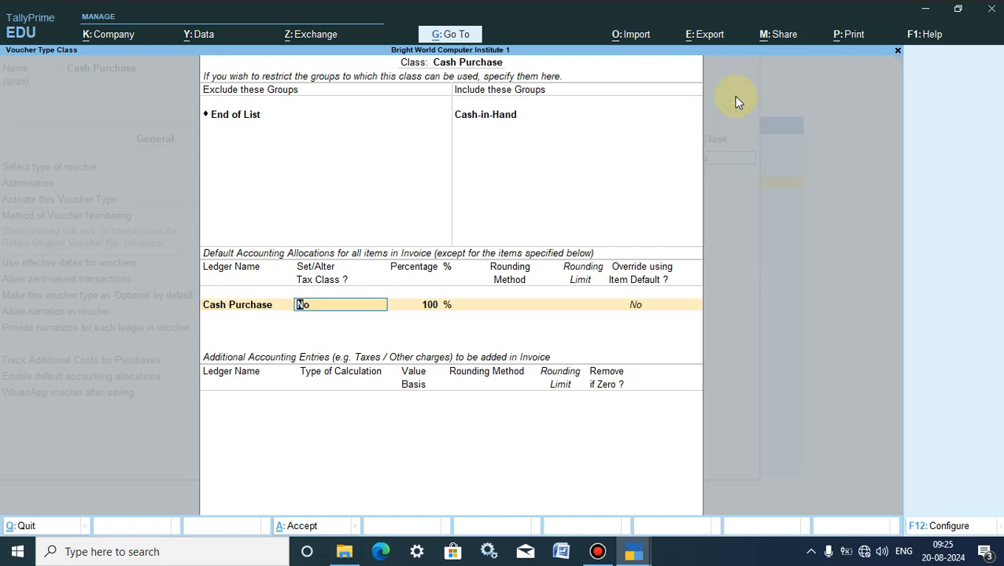
{"action": "key", "text": "BackSpace"}
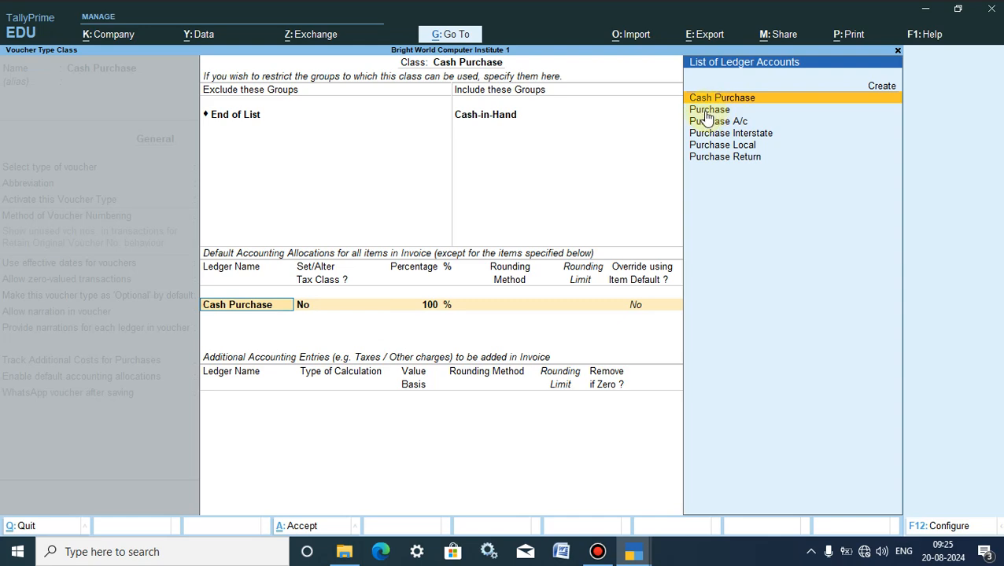
{"action": "left_click", "coordinate": [712, 112]}
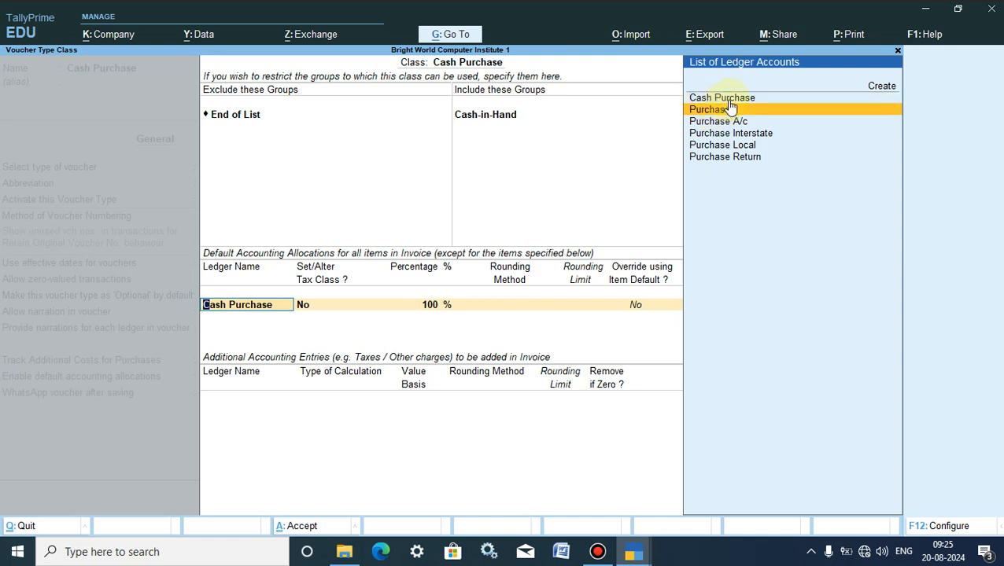
{"action": "left_click", "coordinate": [728, 97]}
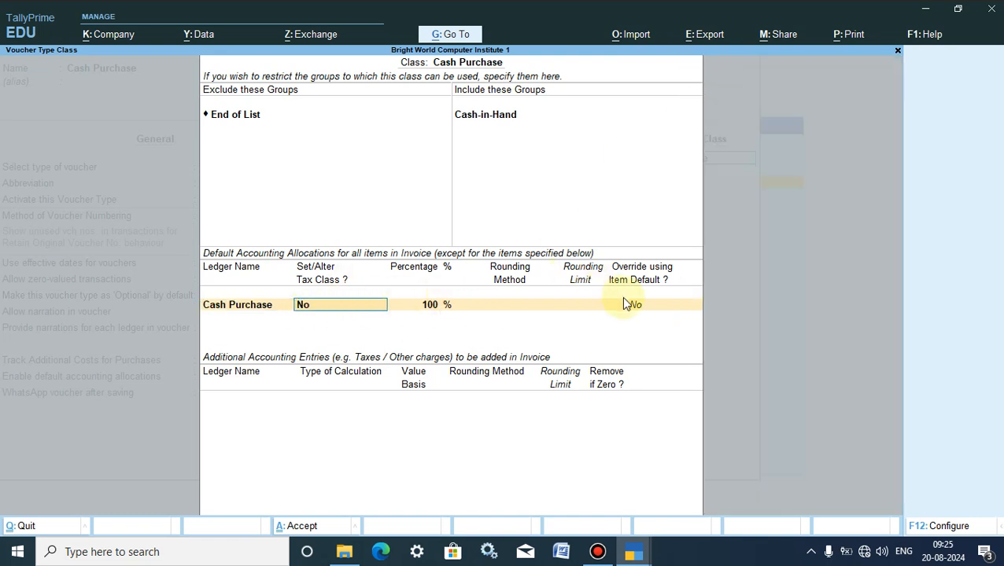
{"action": "left_click", "coordinate": [302, 529]}
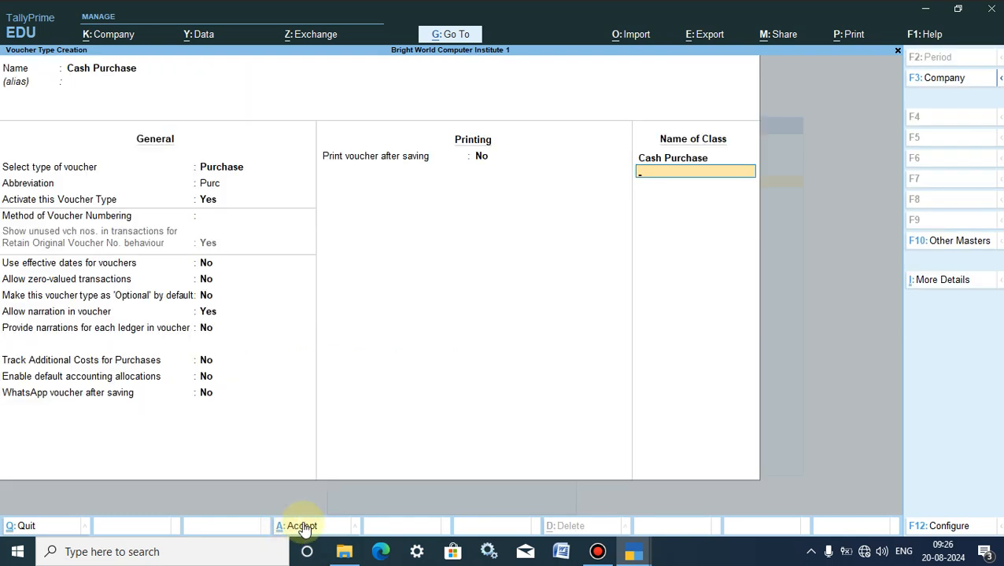
Step: Save the Cash Purchase voucher type and return to the Gateway of Tally
{"action": "left_click", "coordinate": [303, 527]}
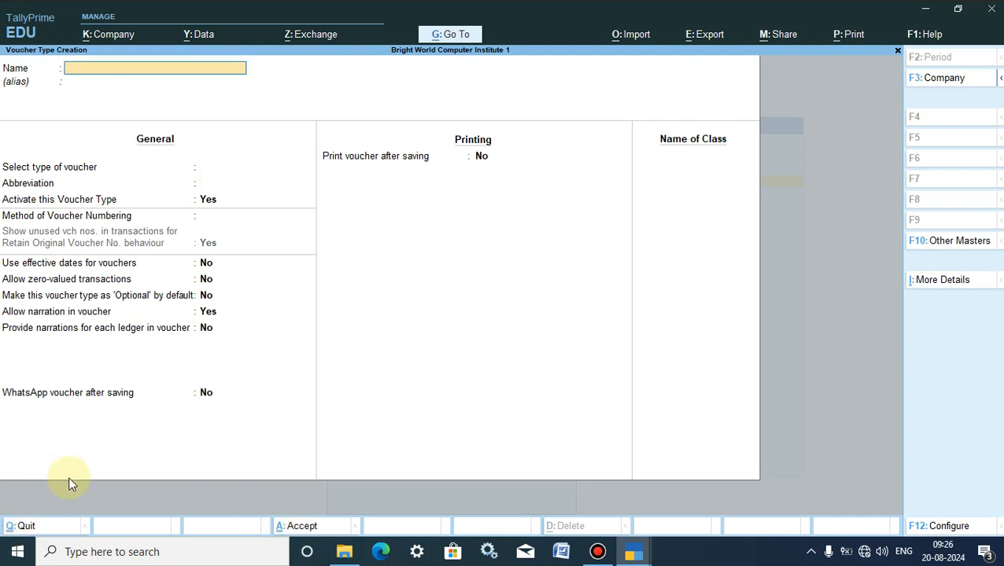
{"action": "left_click", "coordinate": [26, 527]}
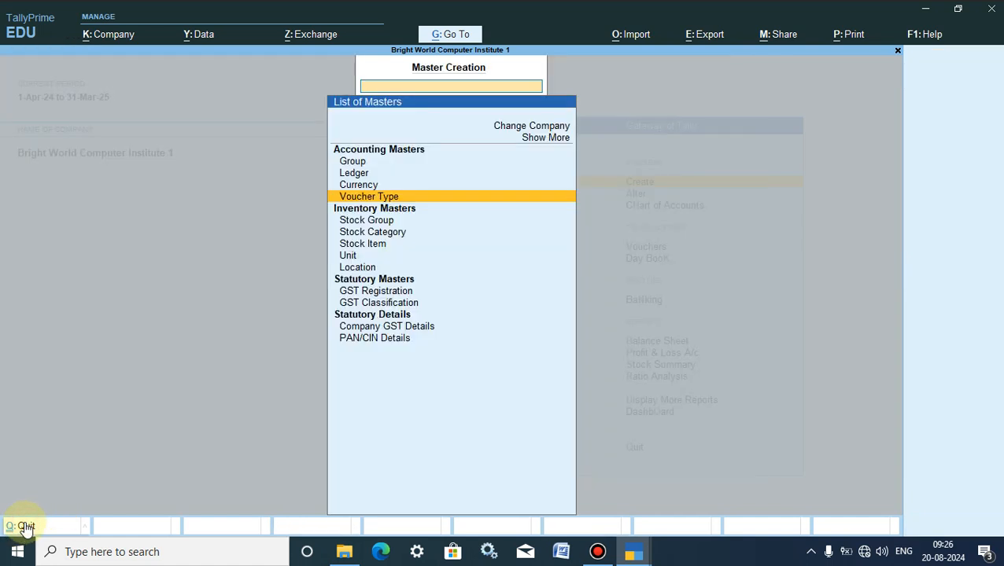
{"action": "left_click", "coordinate": [26, 527]}
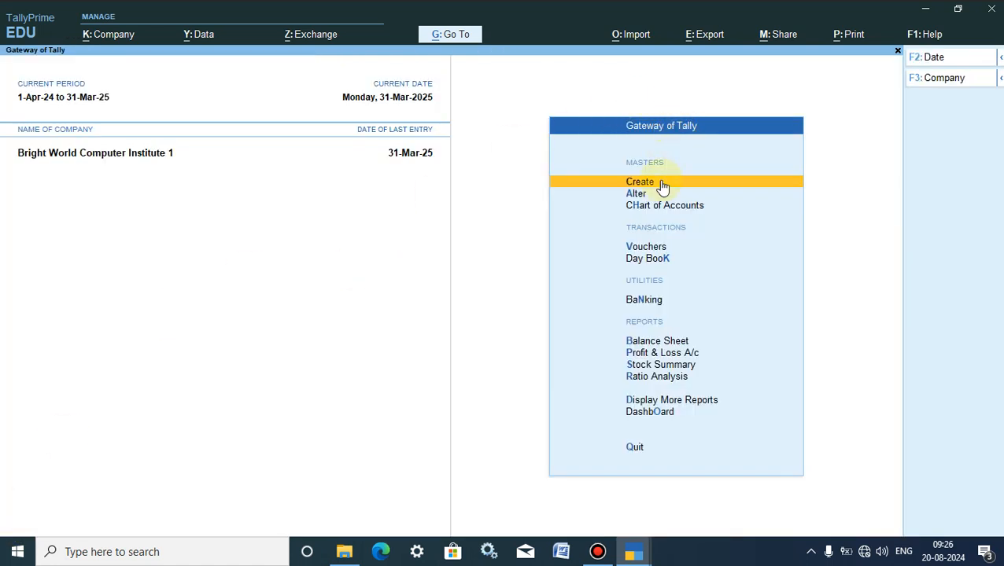
Step: Start a Cash Purchase voucher with the Cash Purchase class, leave the supplier invoice number and date blank, and go to the party account name
{"action": "left_click", "coordinate": [645, 251]}
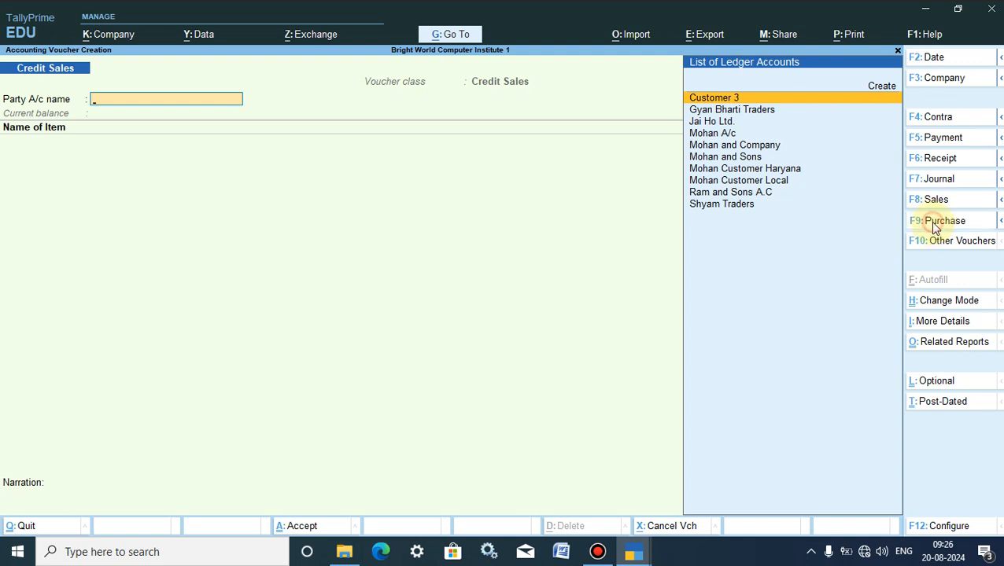
{"action": "left_click", "coordinate": [936, 223]}
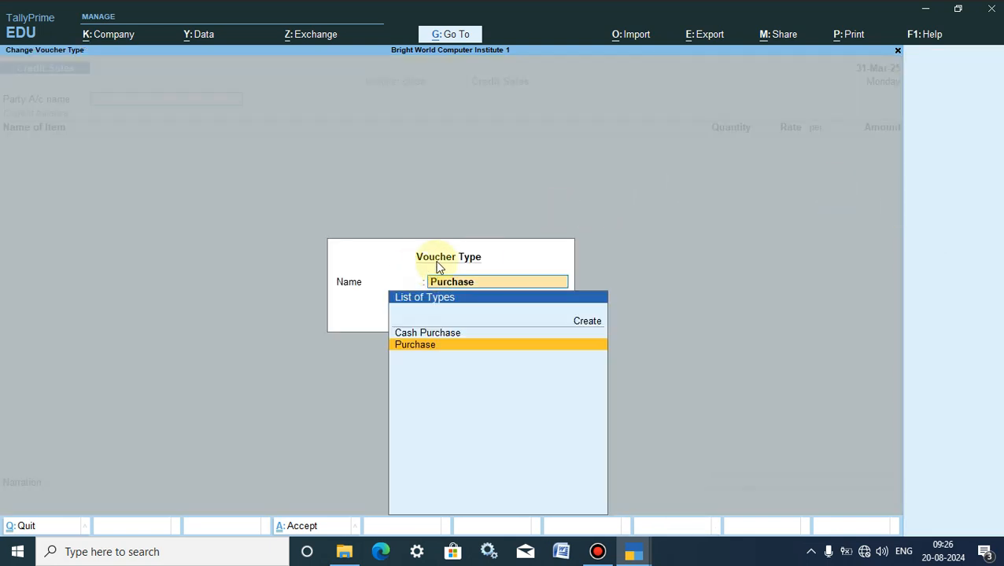
{"action": "left_click", "coordinate": [438, 334]}
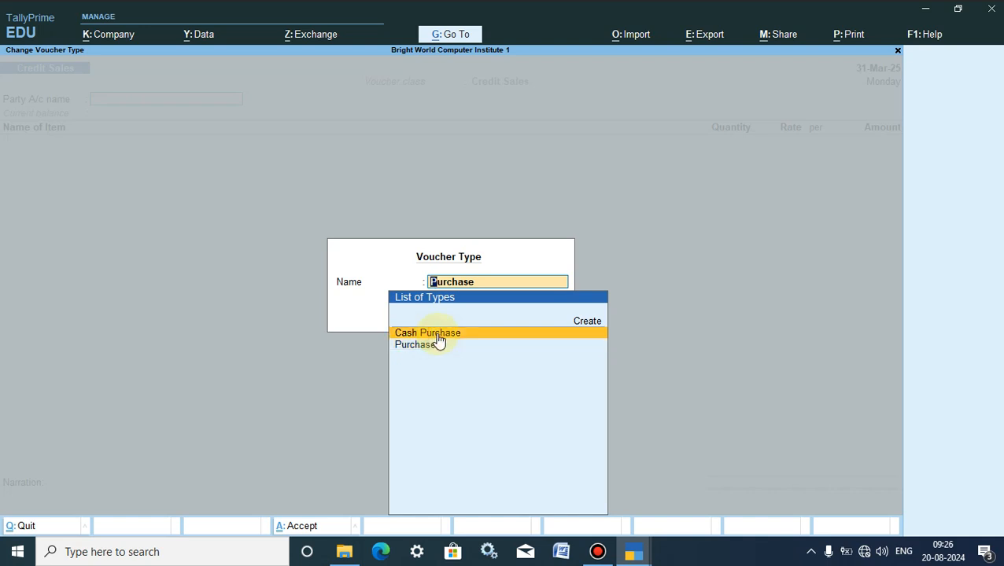
{"action": "left_click", "coordinate": [438, 337]}
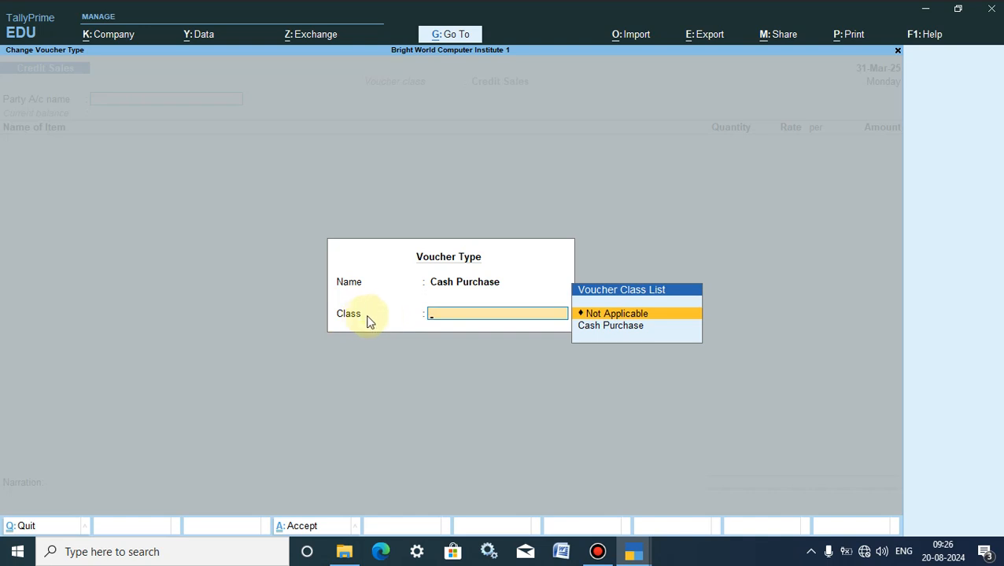
{"action": "left_click", "coordinate": [597, 331]}
{"action": "left_click", "coordinate": [598, 330]}
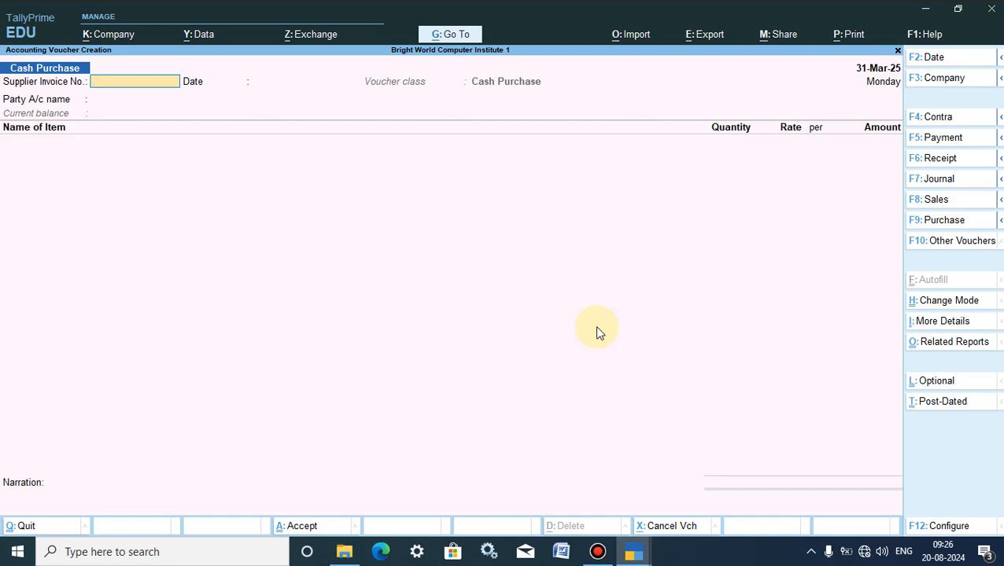
{"action": "key", "text": "Return"}
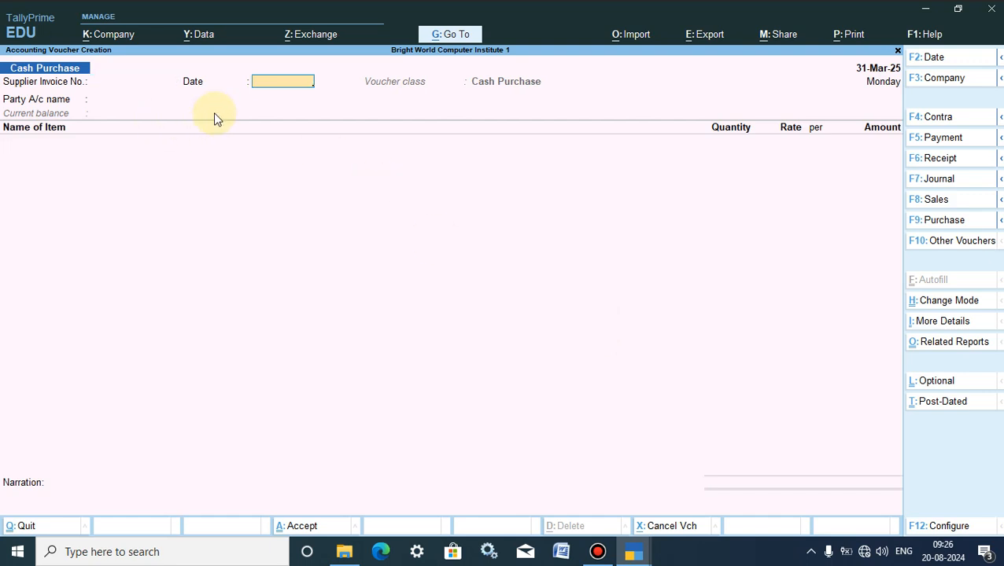
{"action": "key", "text": "Return"}
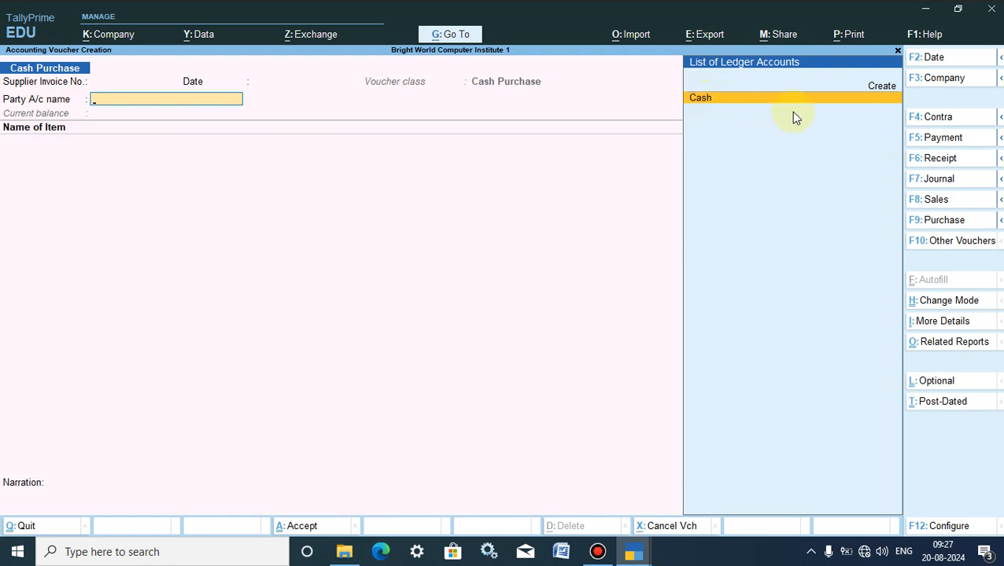
Step: Switch to the regular Purchase voucher type and examine which party ledgers it offers
{"action": "left_click", "coordinate": [917, 228]}
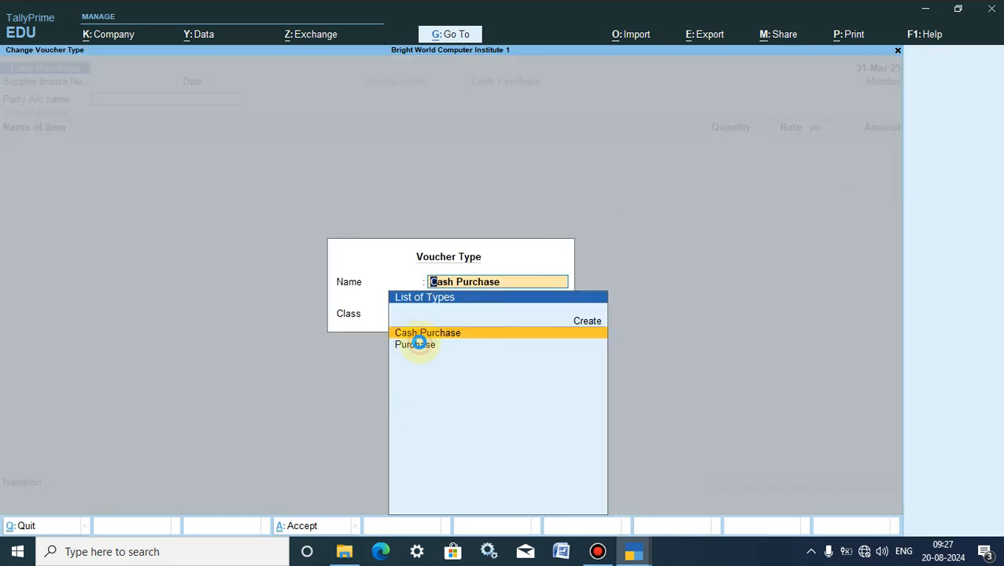
{"action": "left_click", "coordinate": [418, 345]}
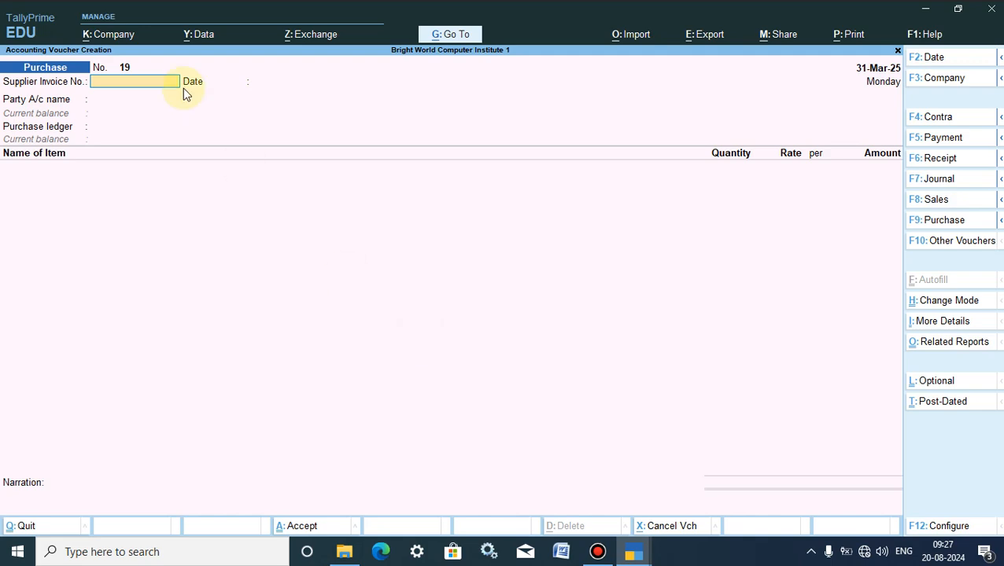
{"action": "left_click", "coordinate": [94, 102]}
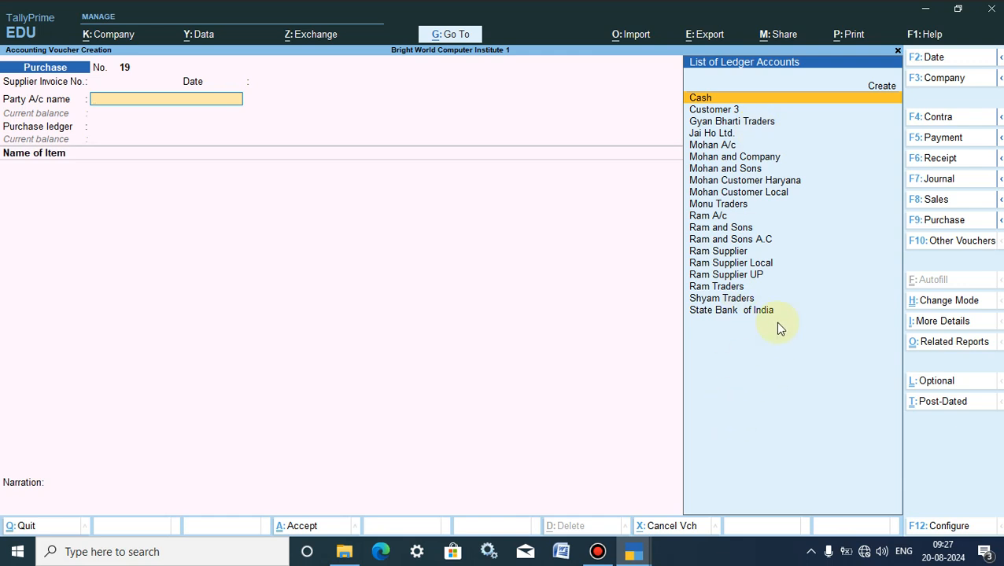
{"action": "left_click", "coordinate": [933, 228]}
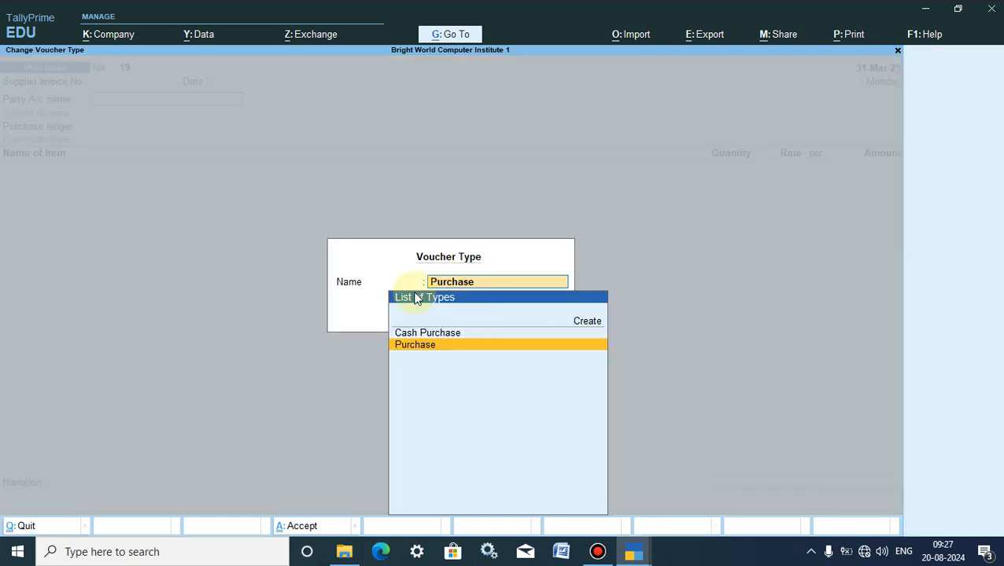
{"action": "left_click", "coordinate": [402, 349]}
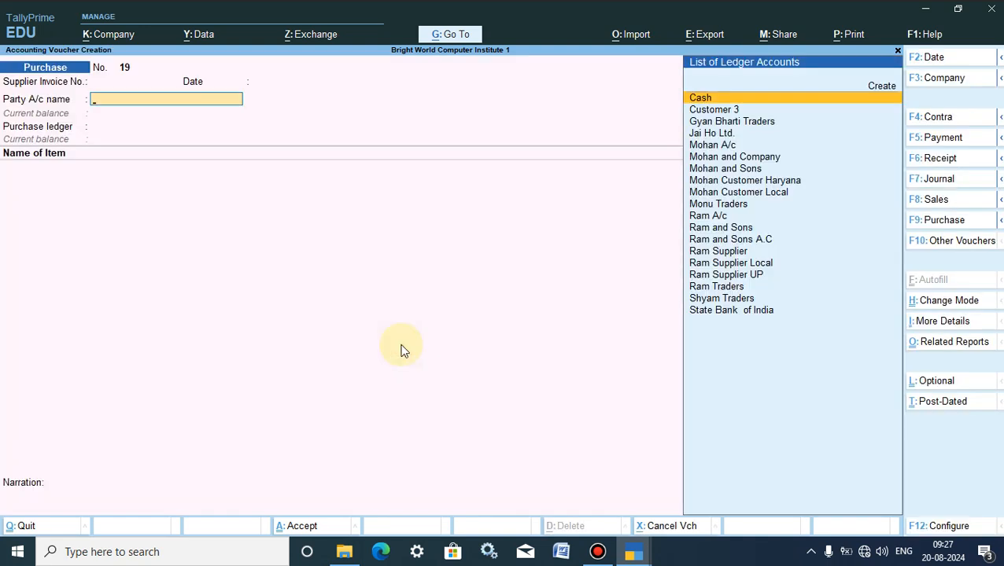
Step: Change the voucher back to the Cash Purchase type with its Cash Purchase class and go to the party account name
{"action": "left_click", "coordinate": [948, 221]}
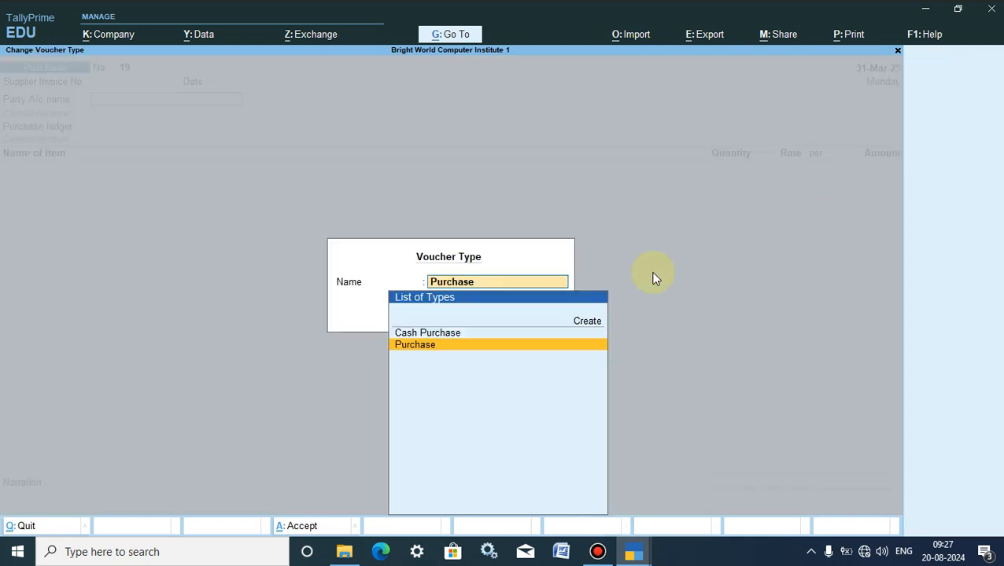
{"action": "left_click", "coordinate": [423, 333]}
{"action": "left_click", "coordinate": [594, 326]}
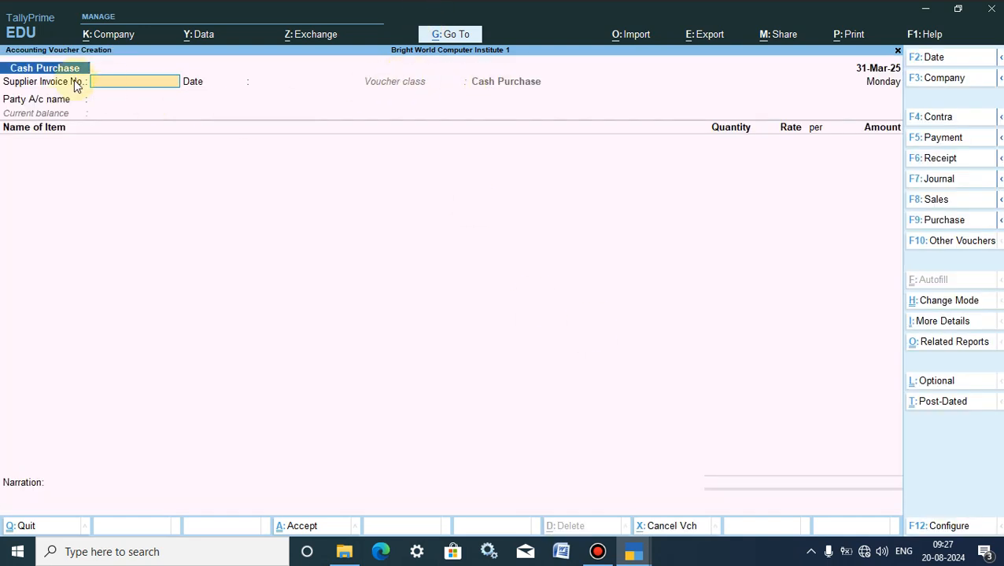
{"action": "left_click", "coordinate": [96, 105]}
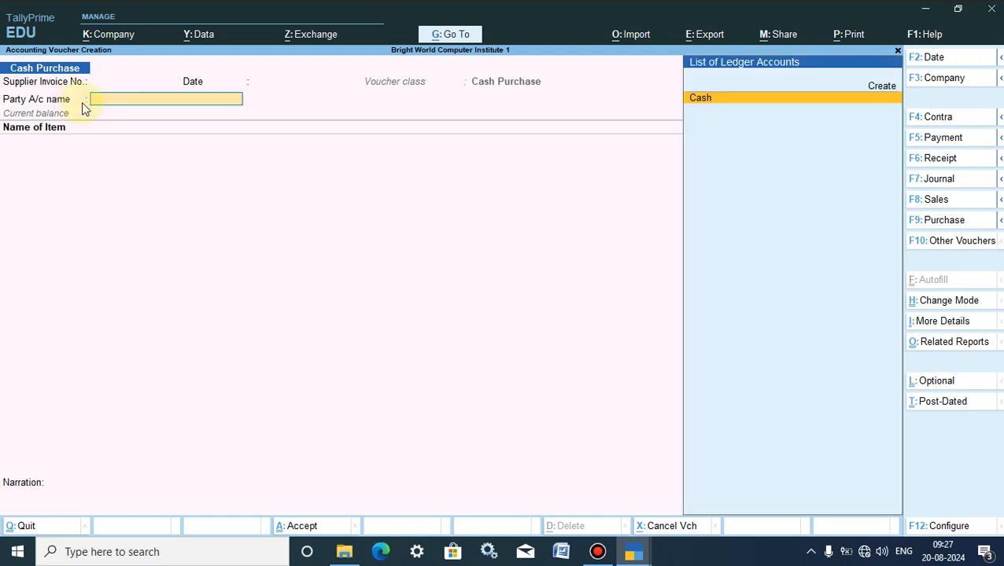